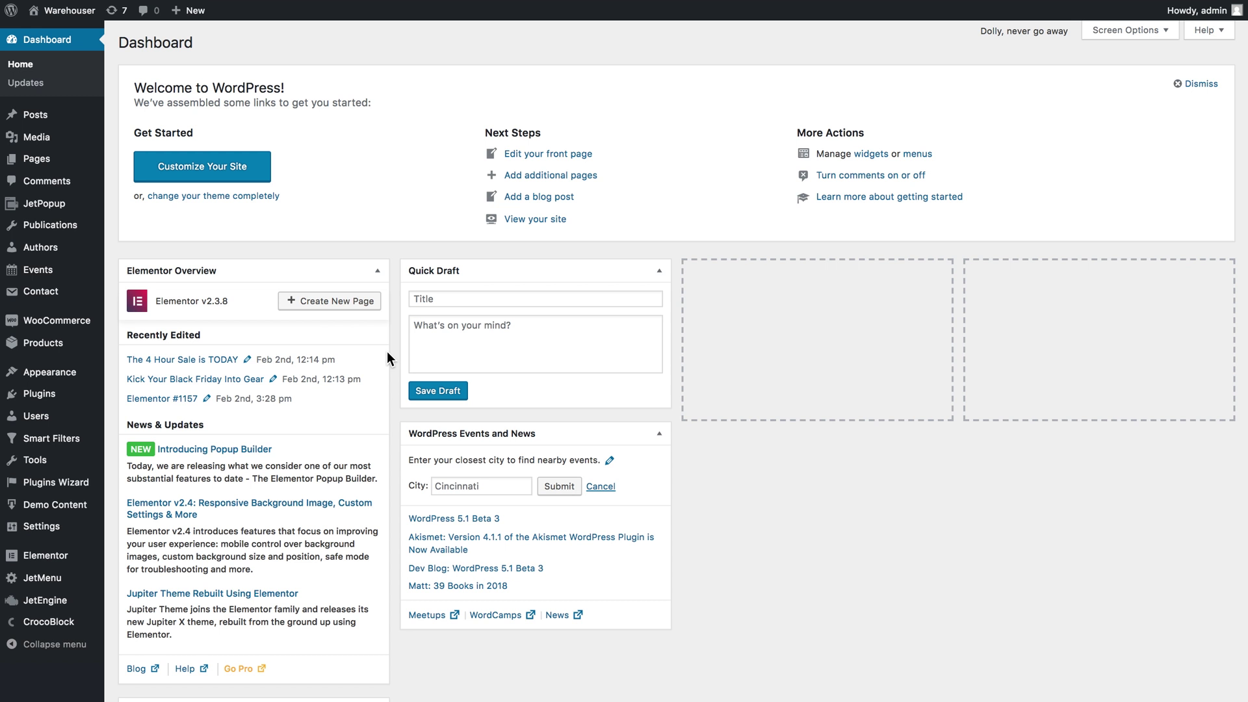
- Start a new smart filter titled 'Search Filter'
mouse_move(62, 437)
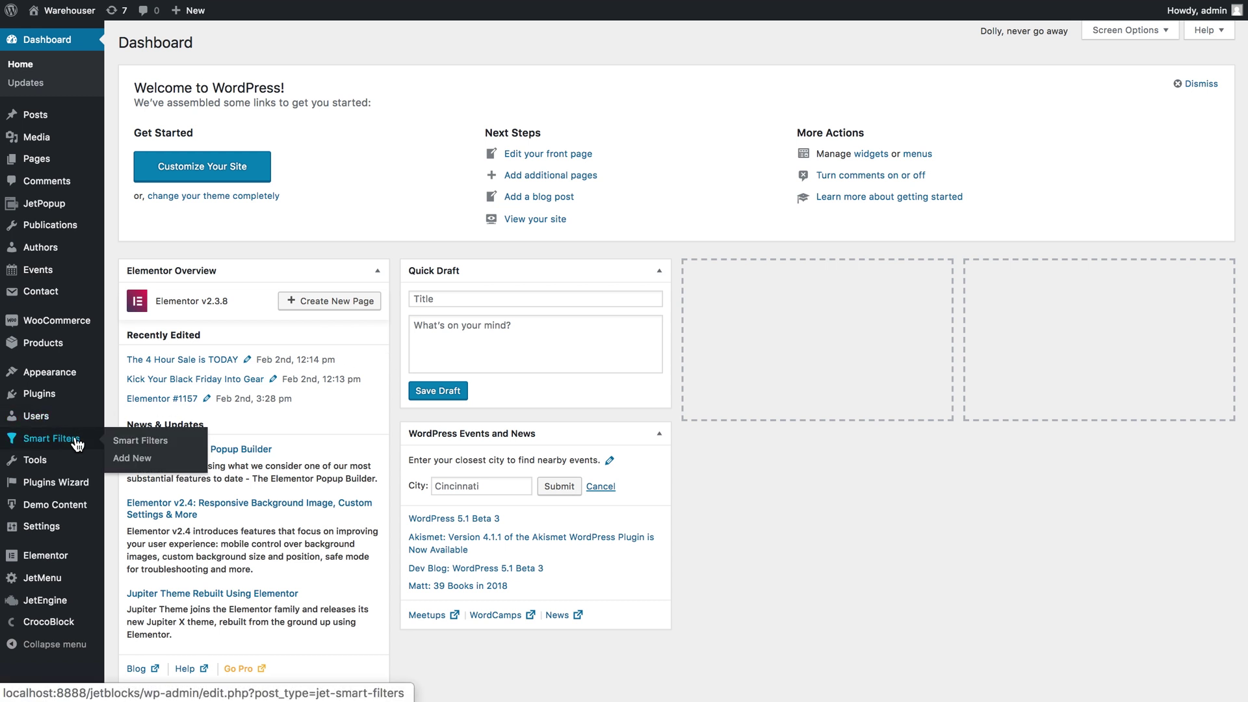
click(133, 458)
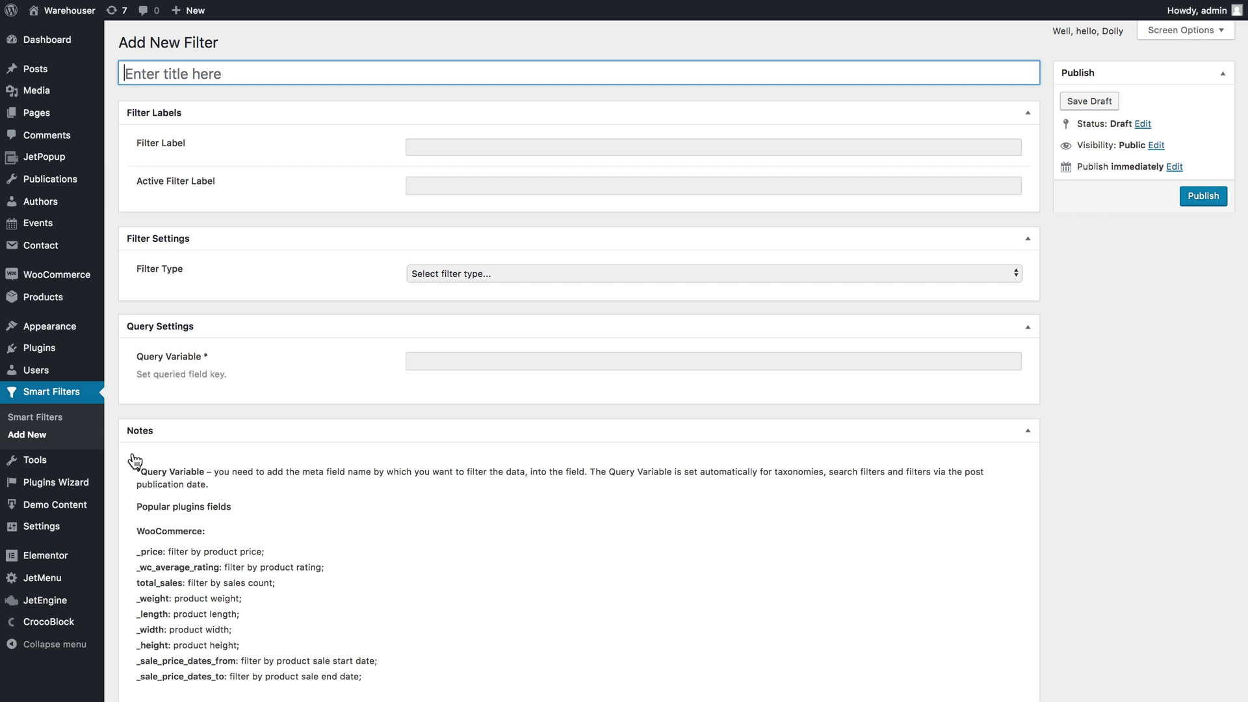
text(Search Filter)
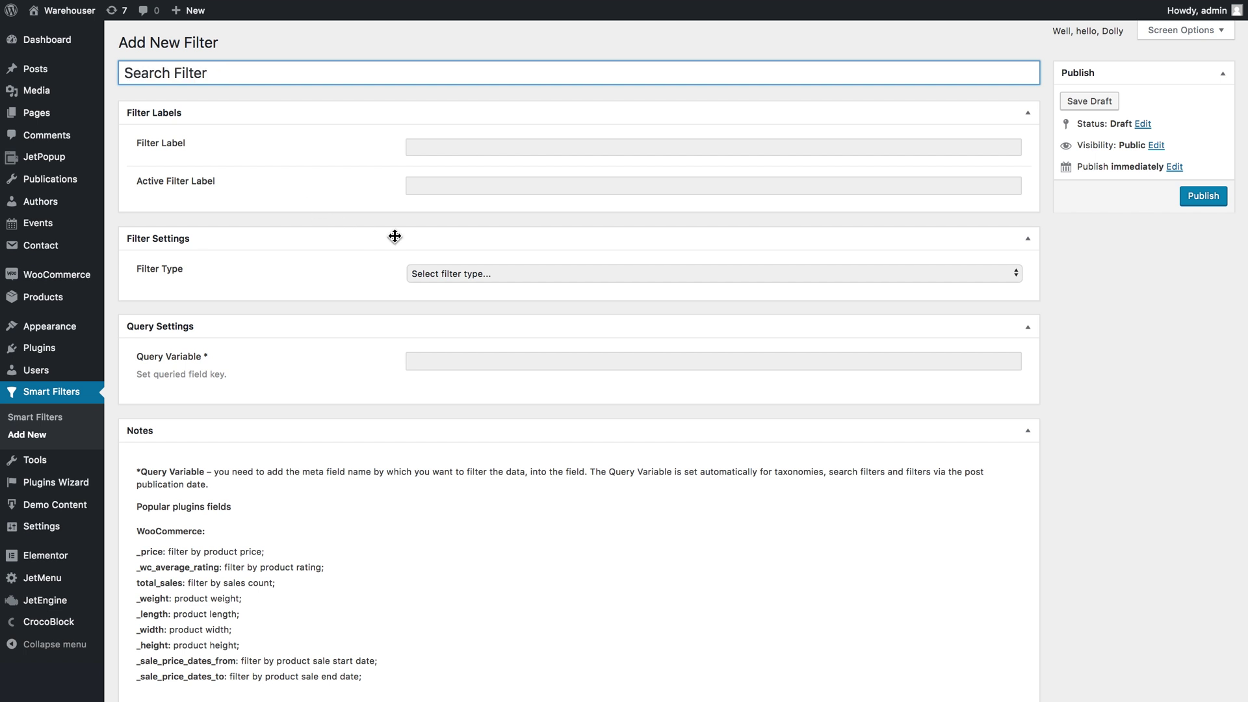
- Set Filter Type to Search, searching by custom field from the query variable
click(439, 279)
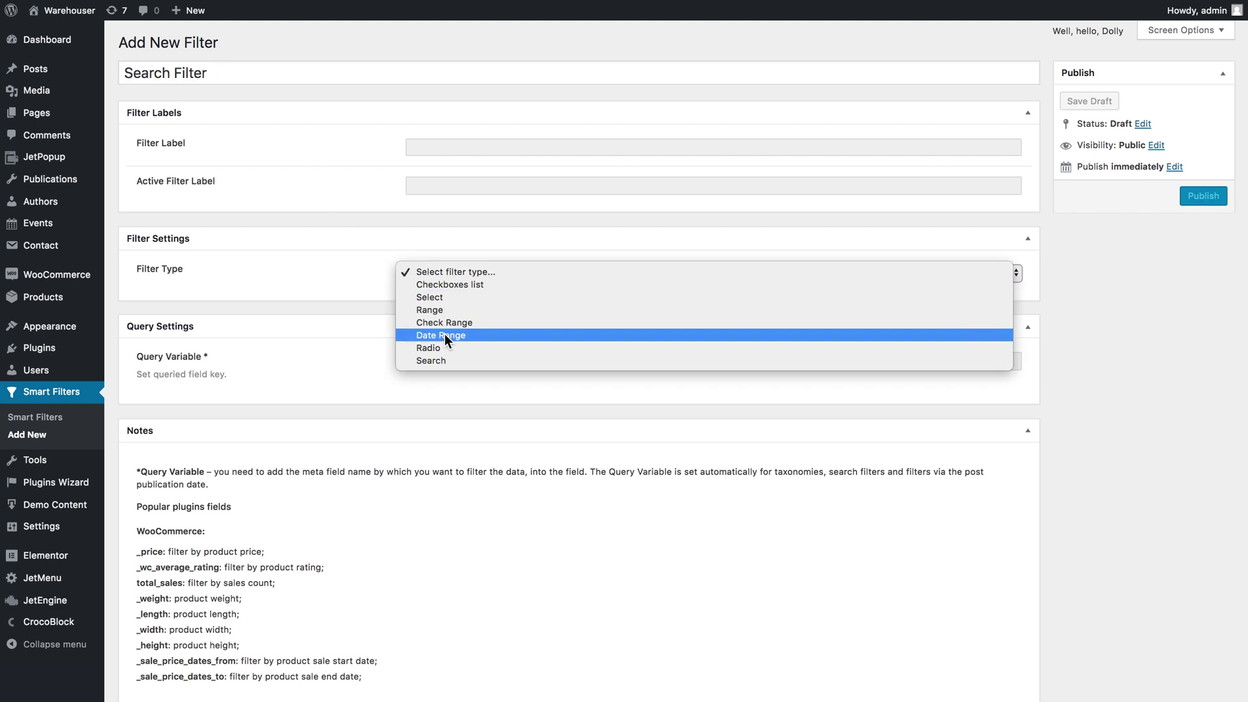
click(450, 360)
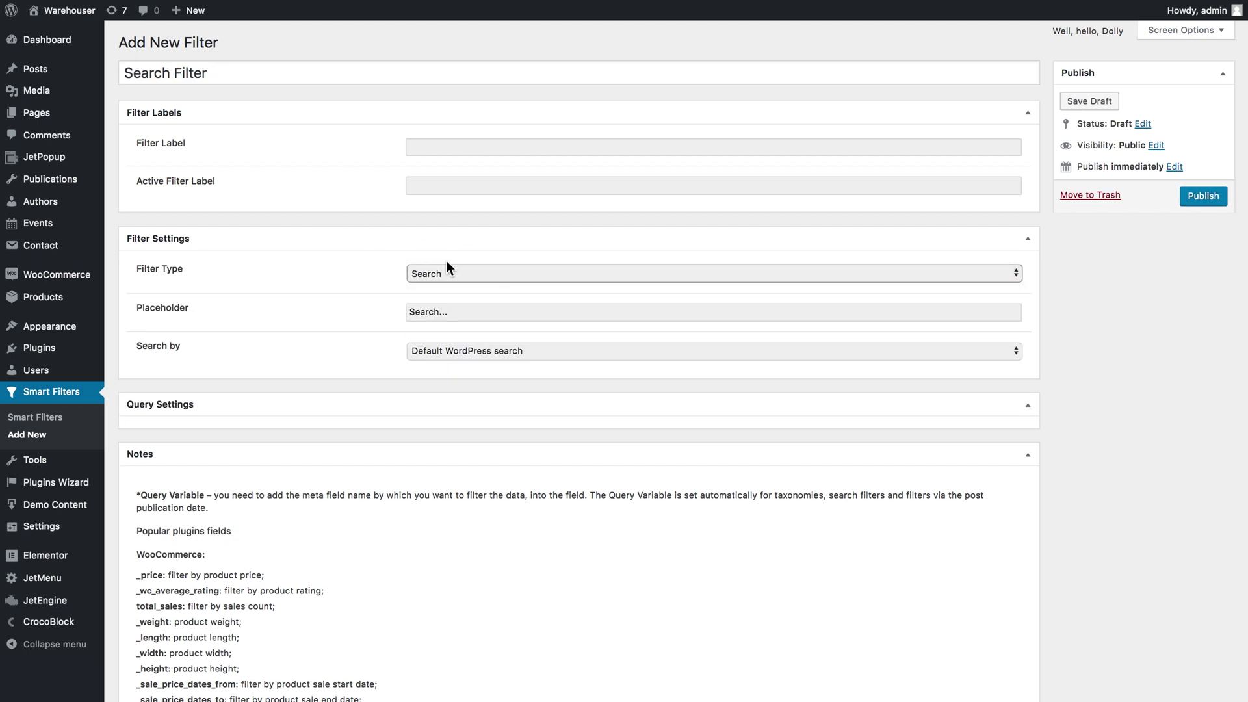
click(494, 357)
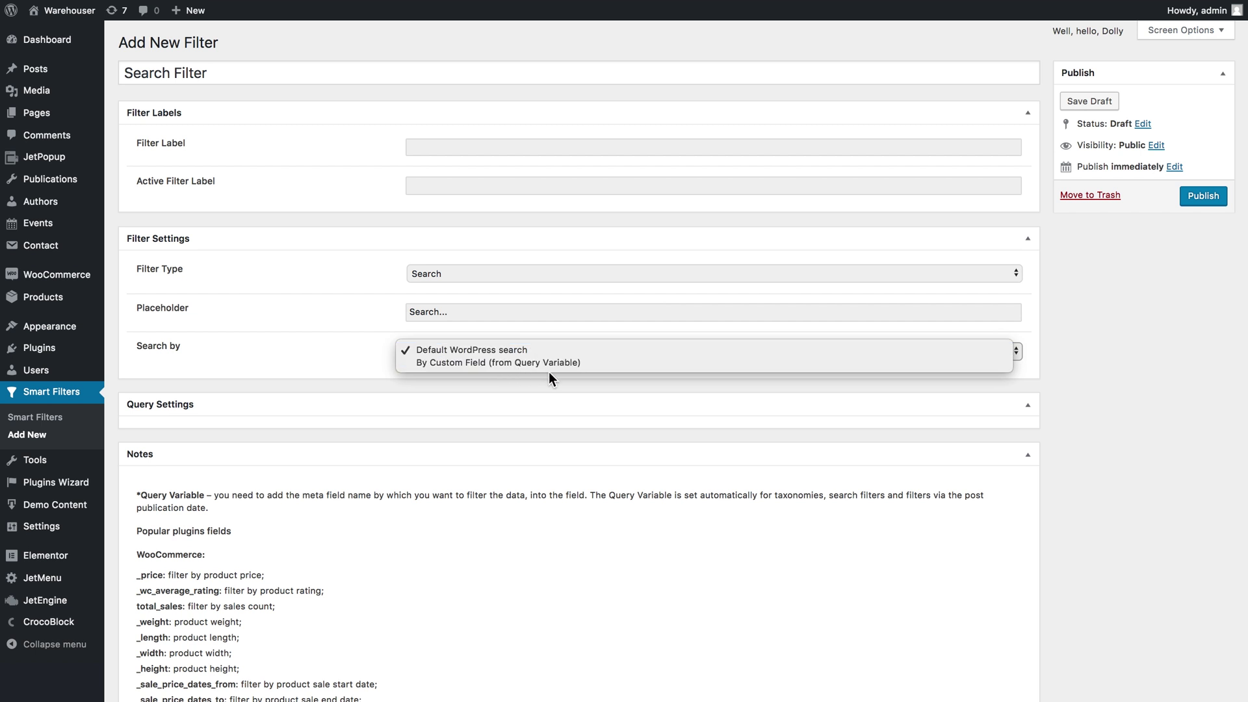
click(611, 363)
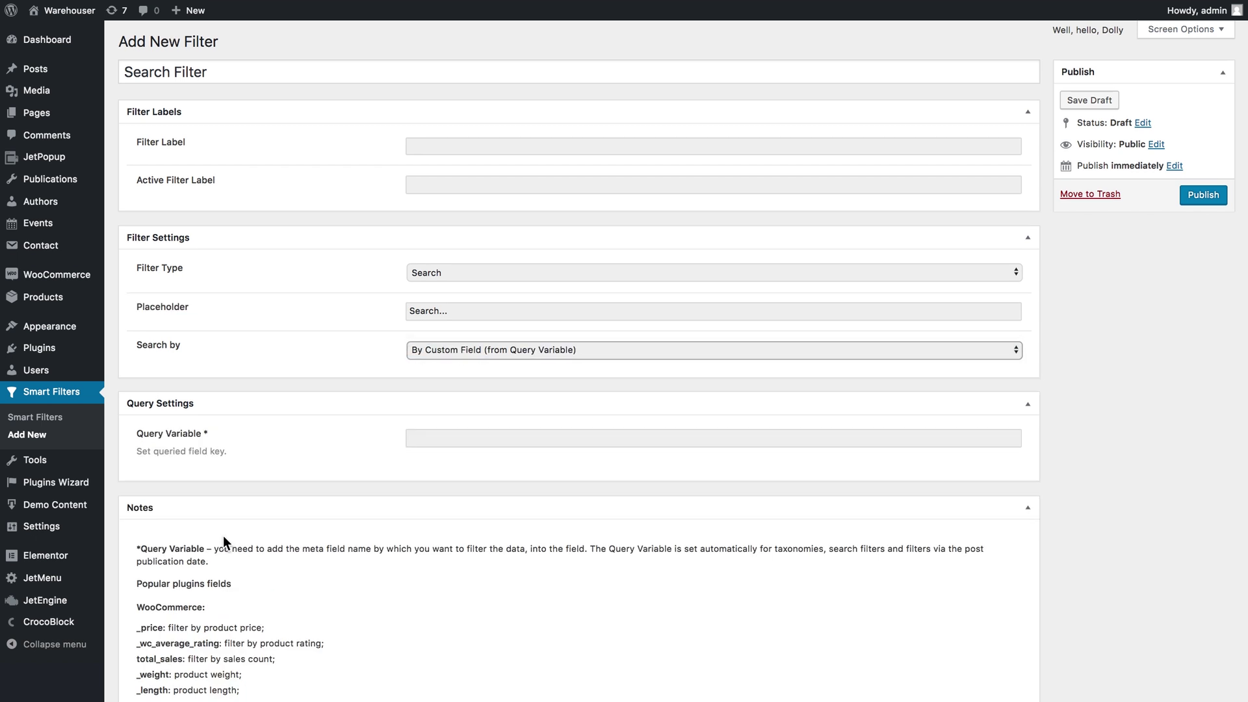
- Highlight the WooCommerce heading in the notes and select the Query Variable field
scroll(221, 546, down, 5)
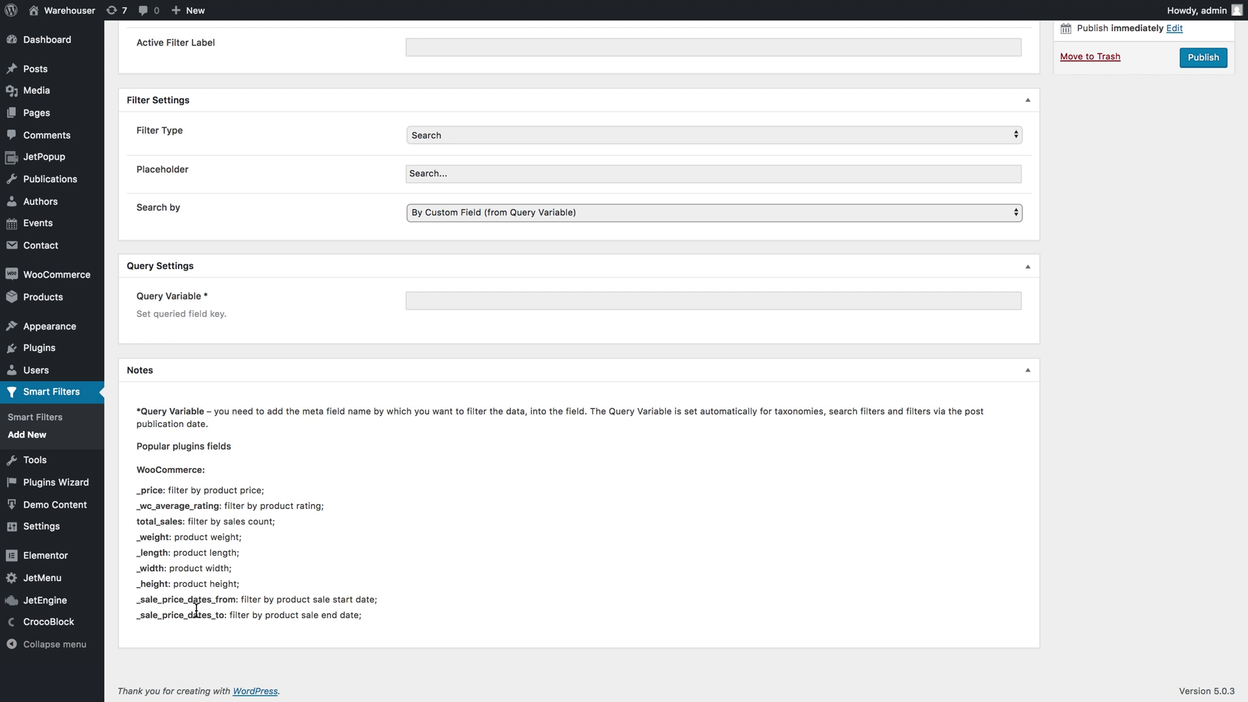
drag(135, 470, 199, 469)
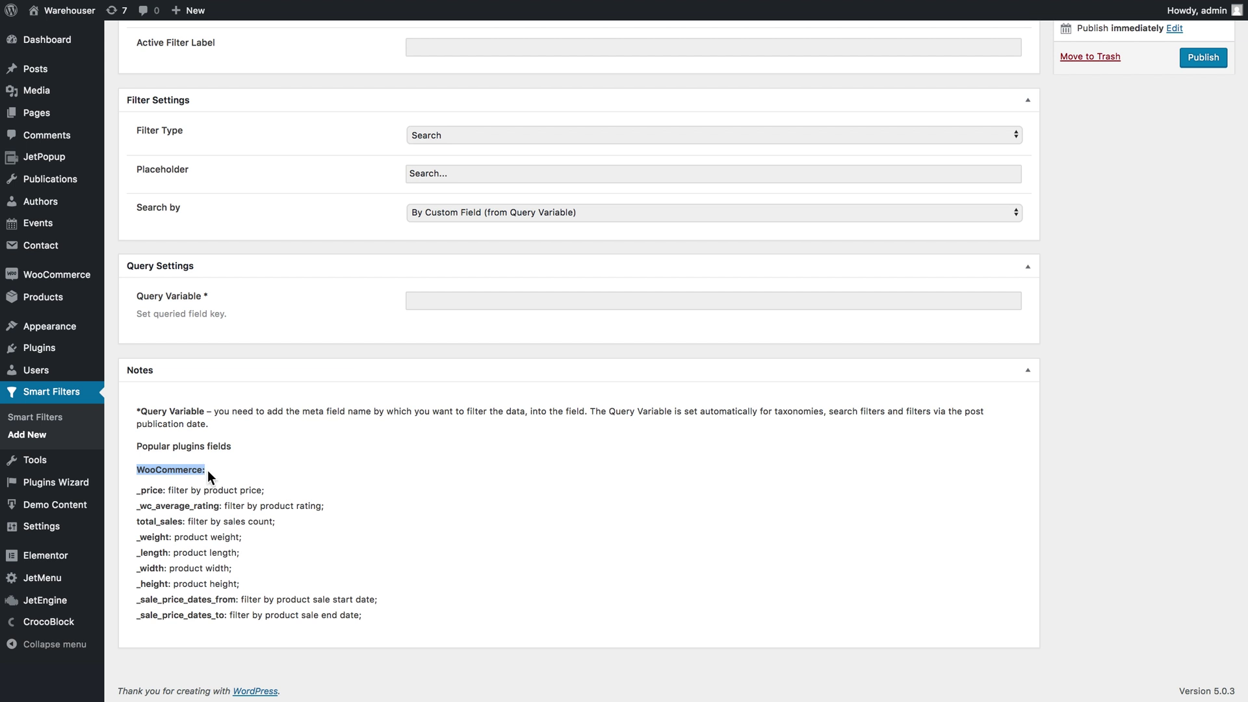
scroll(345, 419, up, 3)
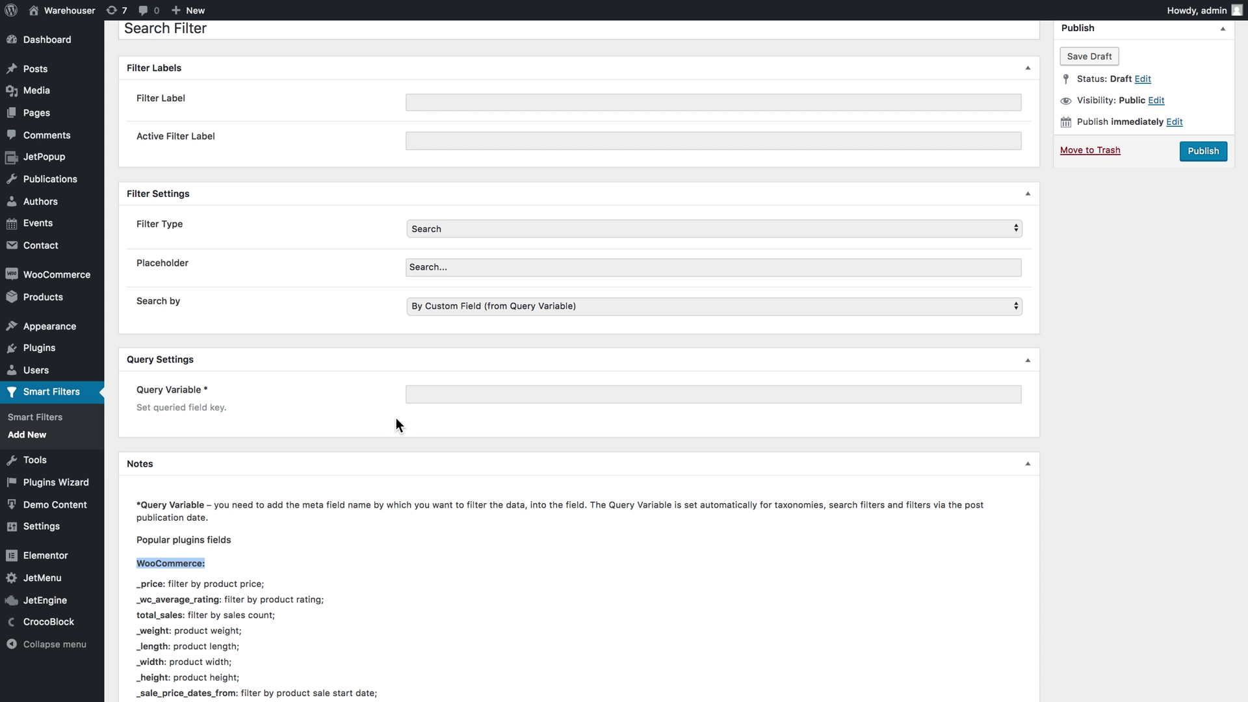
scroll(380, 372, up, 1)
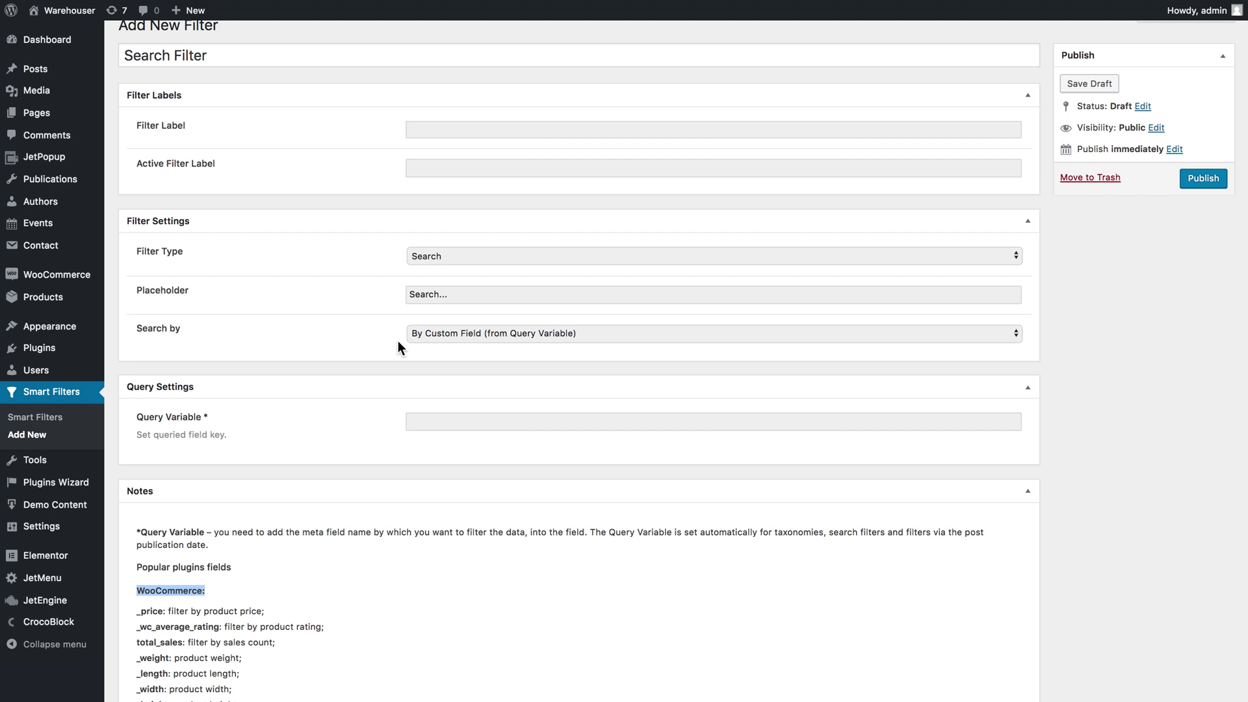
click(415, 423)
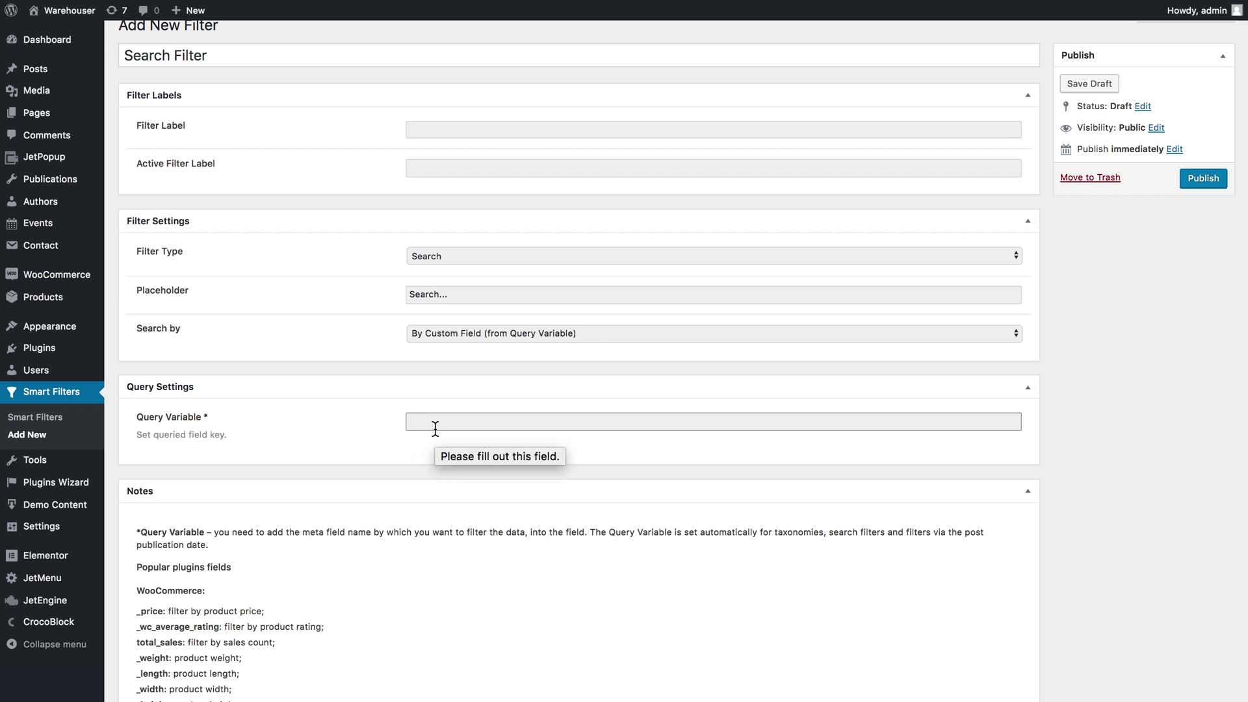
- Switch Search by to Default WordPress search and publish the Search Filter
click(485, 329)
click(484, 318)
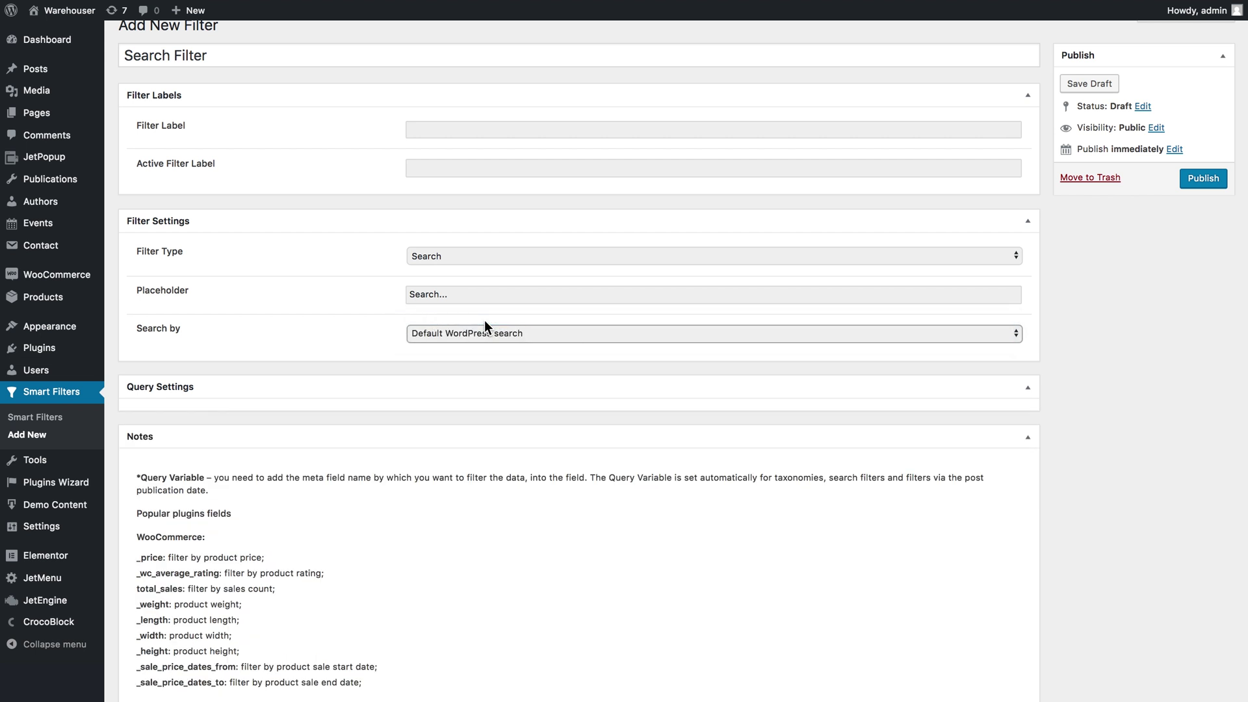
scroll(615, 359, up, 1)
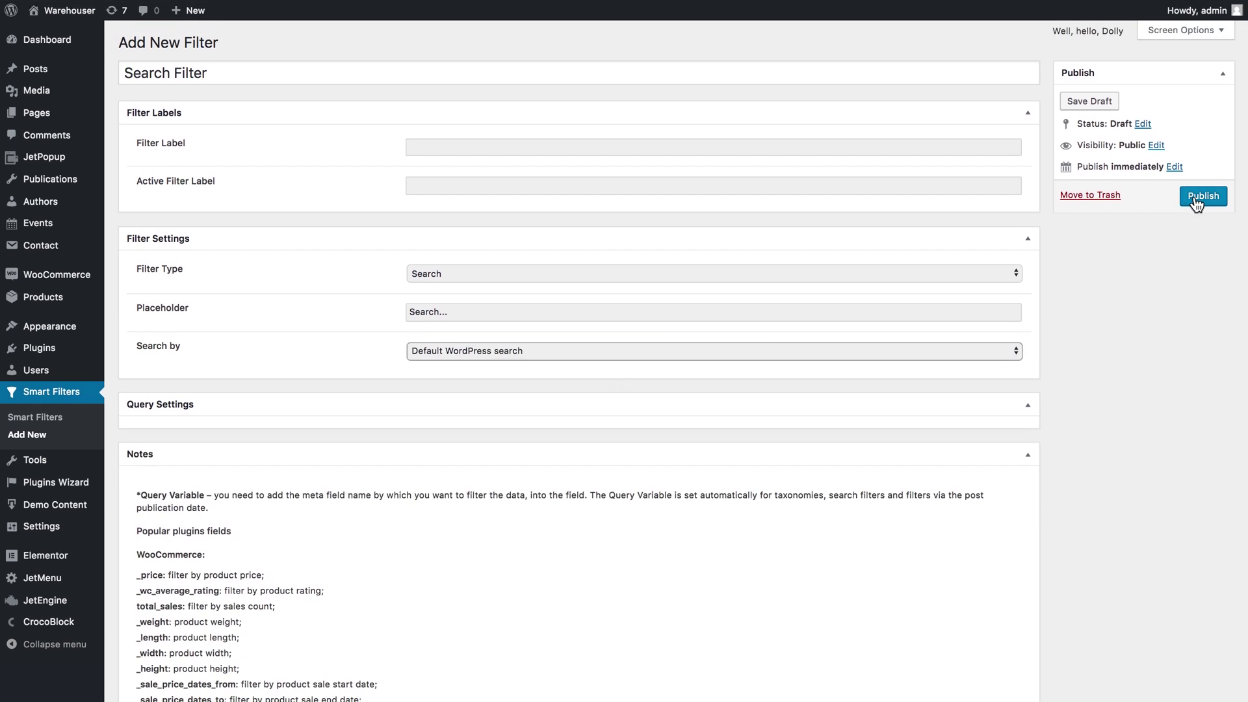
click(1196, 198)
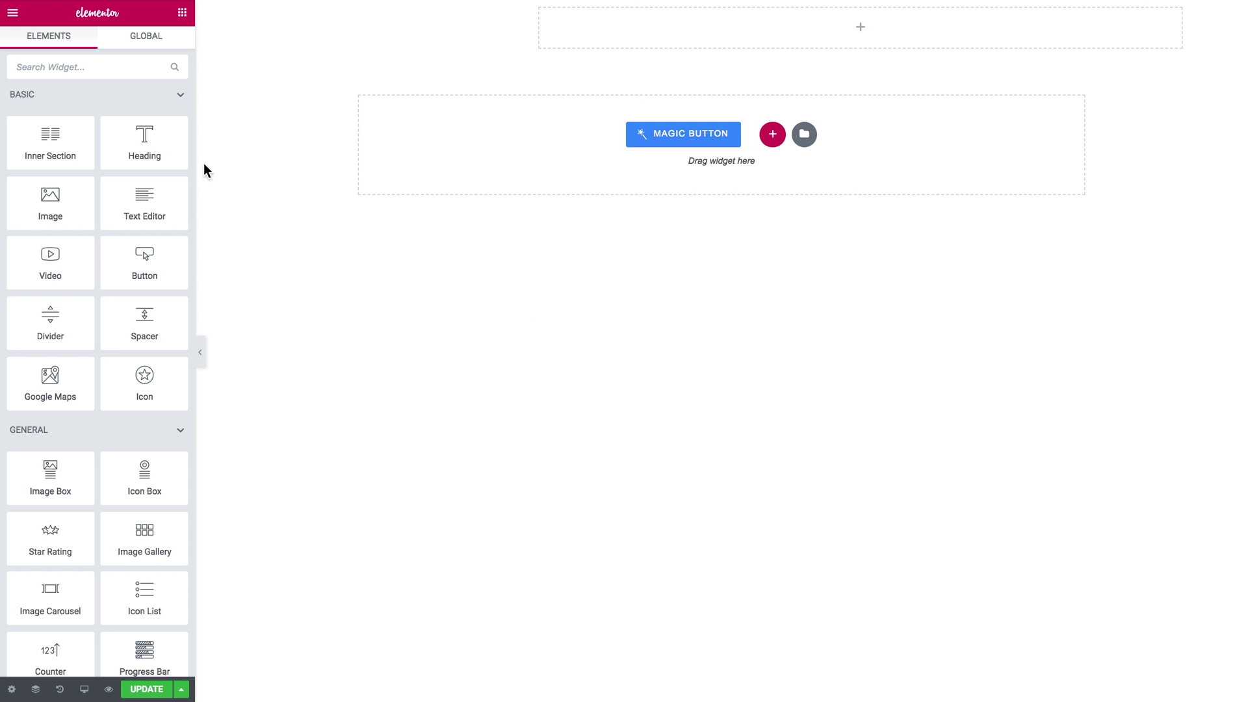
- Place a Listing Grid in the top section showing the default posts listing
click(137, 75)
text(listi)
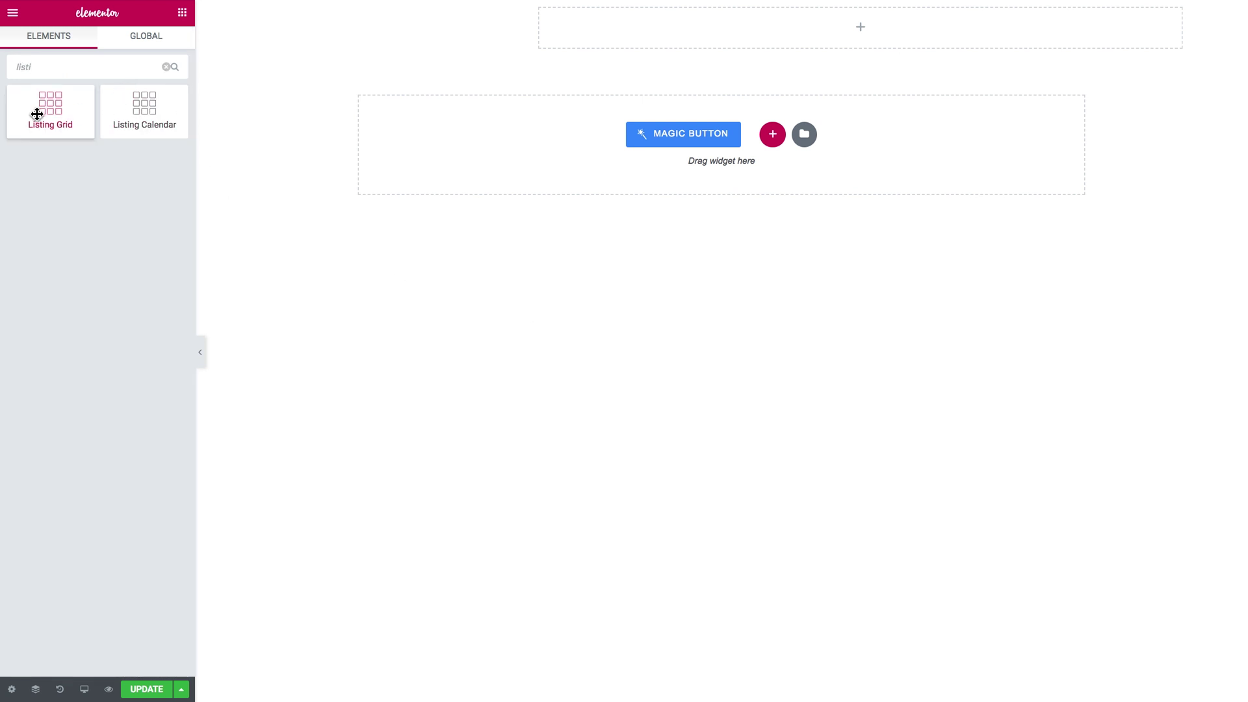
drag(52, 123, 664, 15)
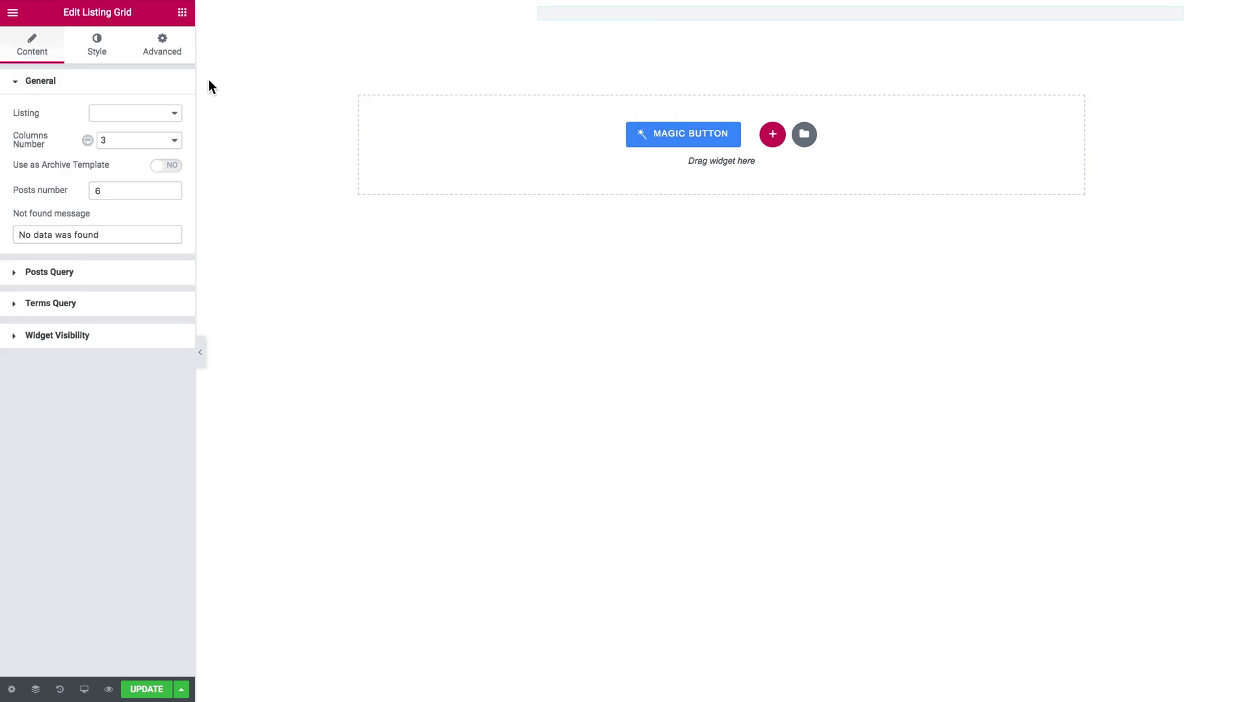
click(159, 114)
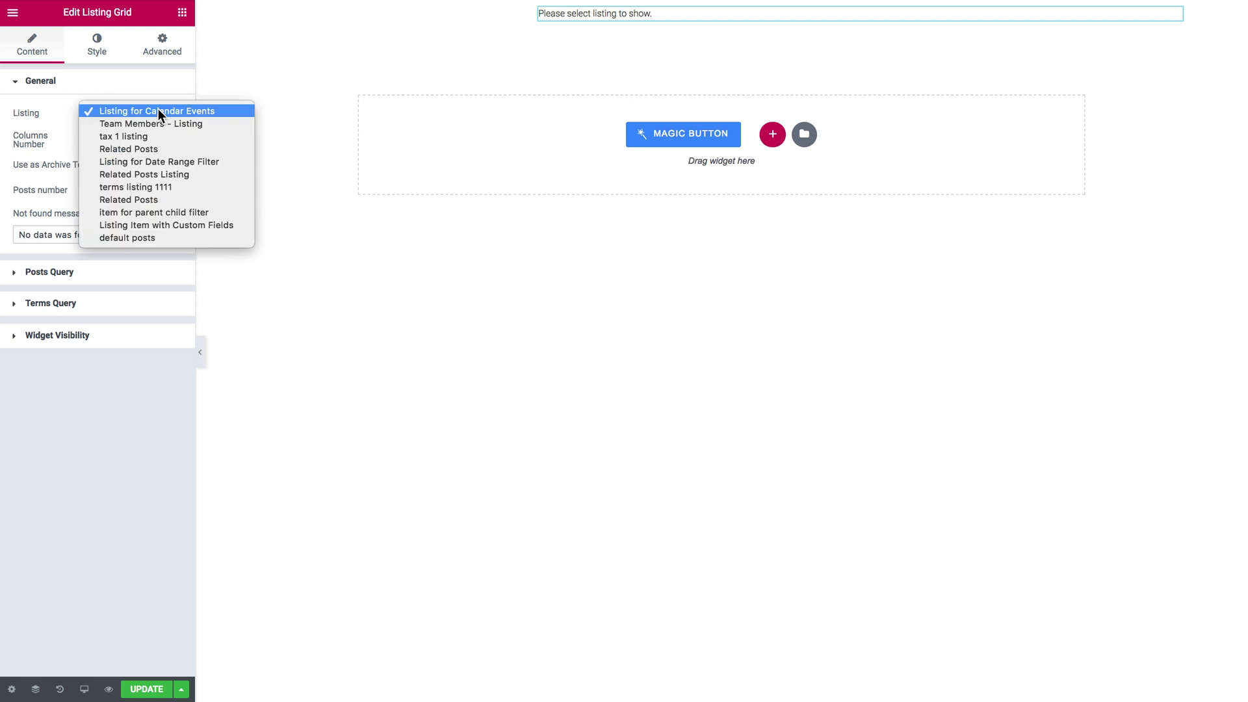
click(136, 238)
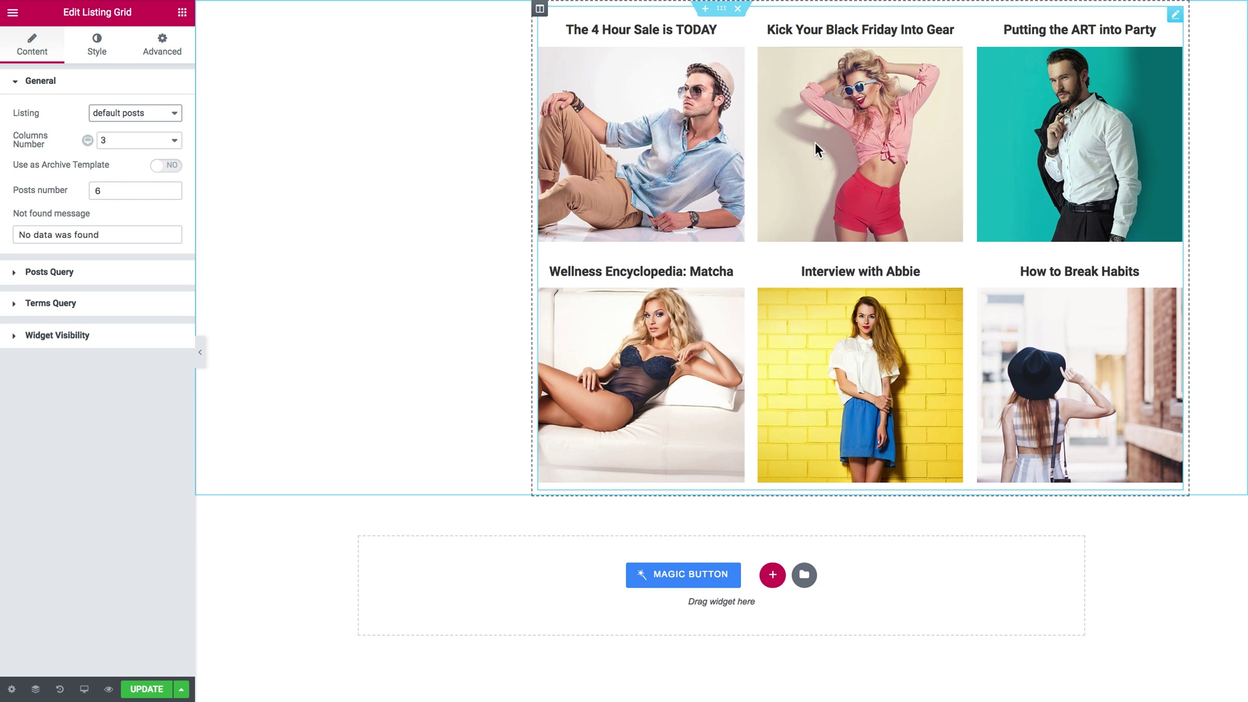
click(182, 13)
- Add a Search Filter widget beside the listing grid
click(83, 61)
text(sear)
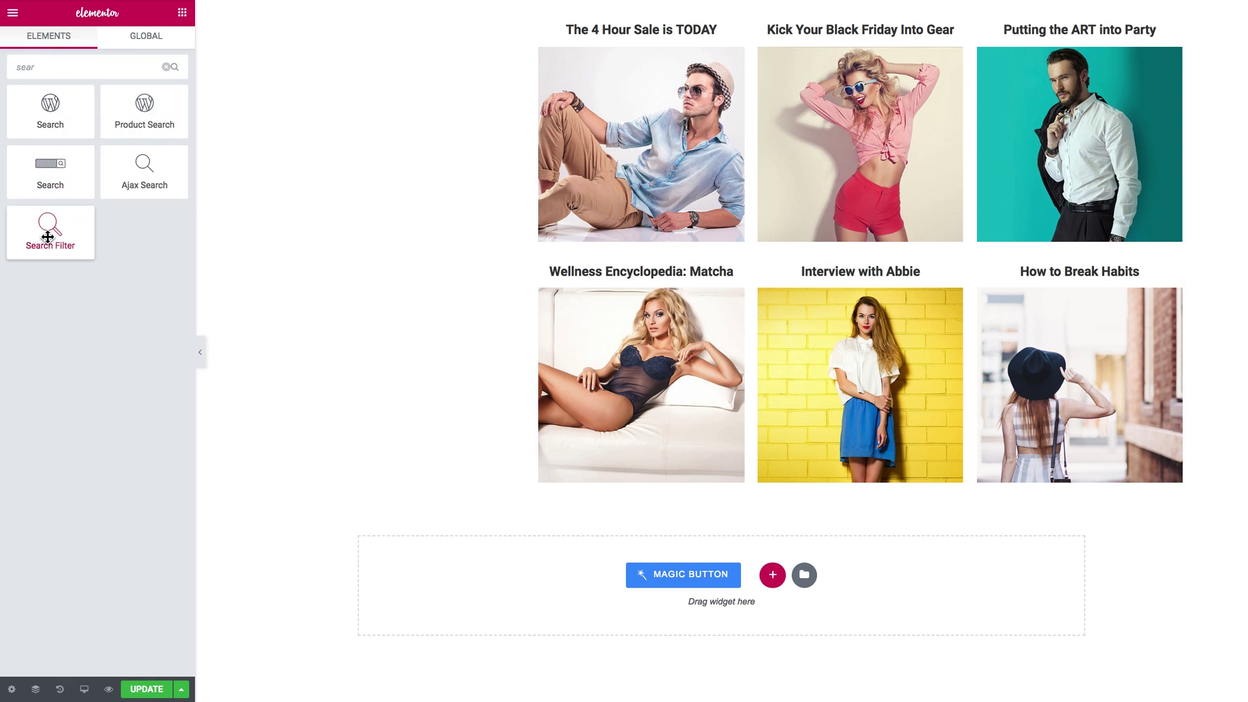
drag(46, 232, 403, 49)
- Keep Search as the selected filter and target it at JetEngine content
click(173, 115)
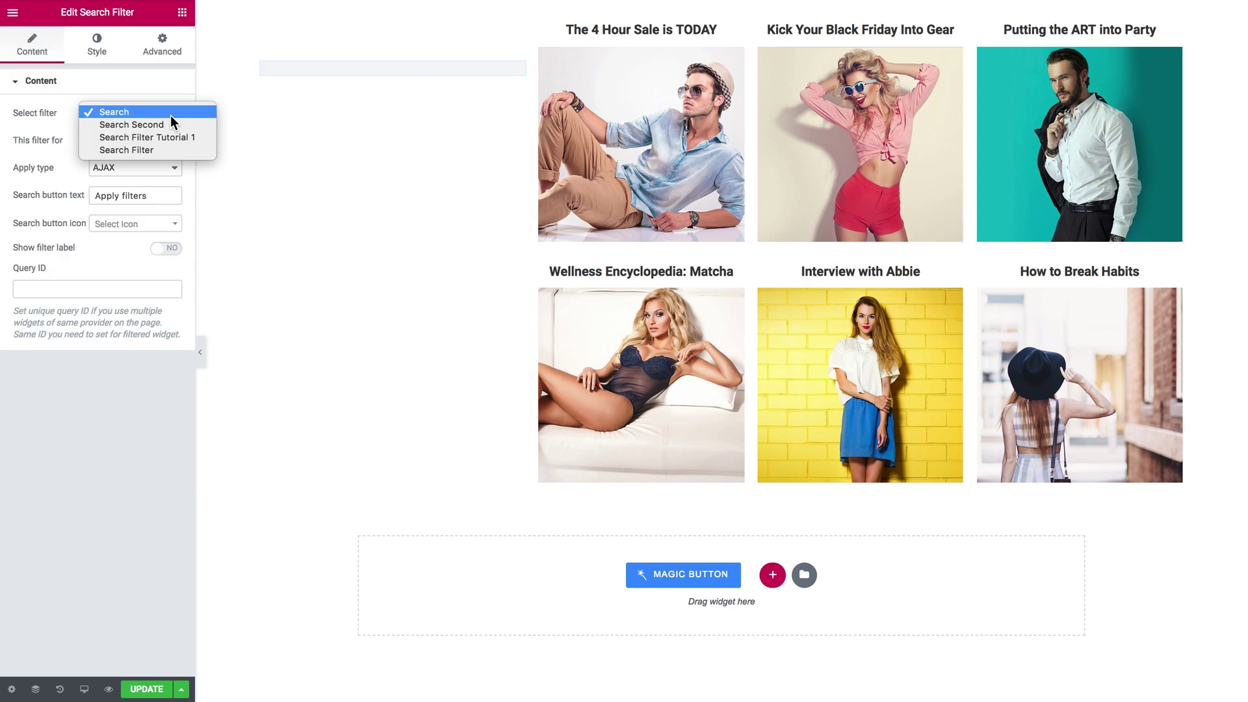
click(170, 115)
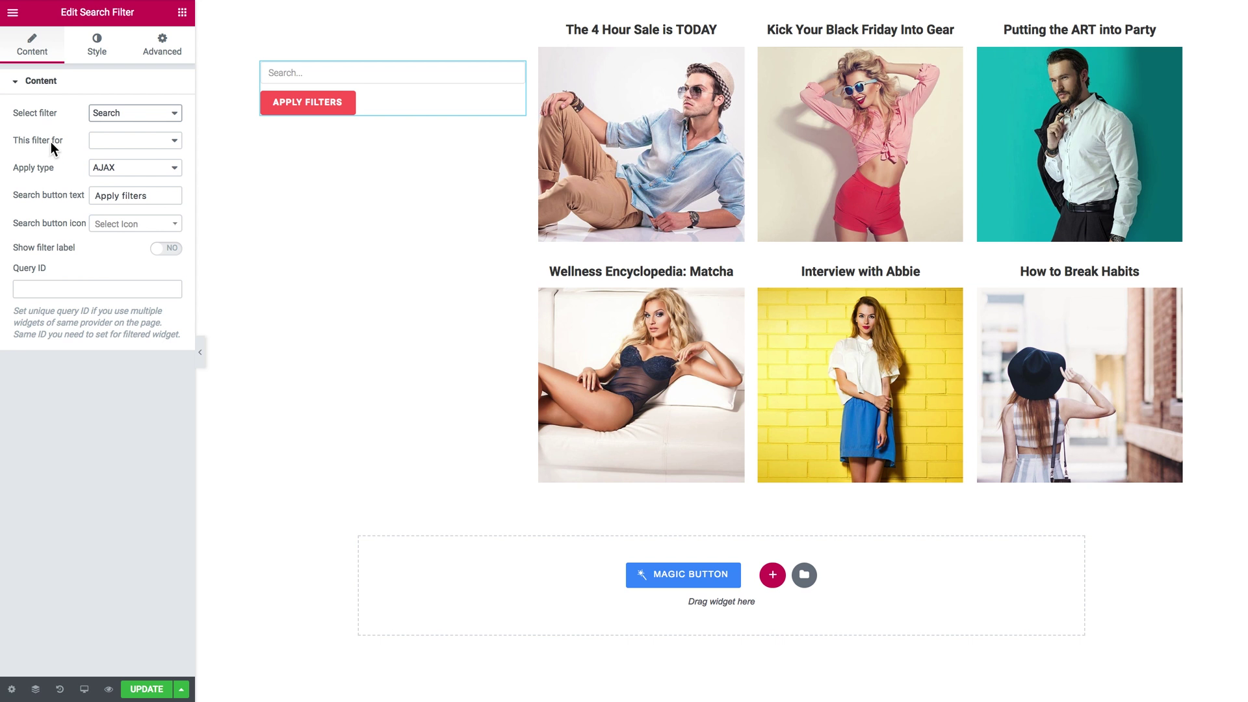
click(108, 142)
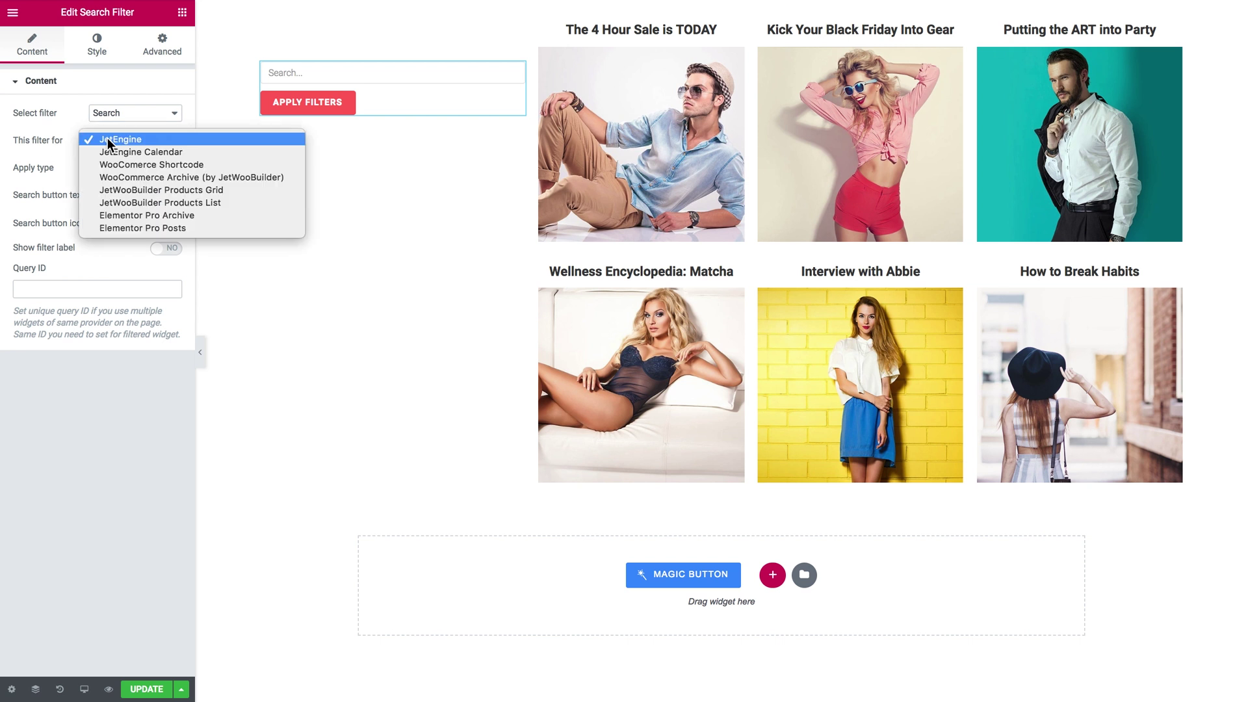
click(145, 140)
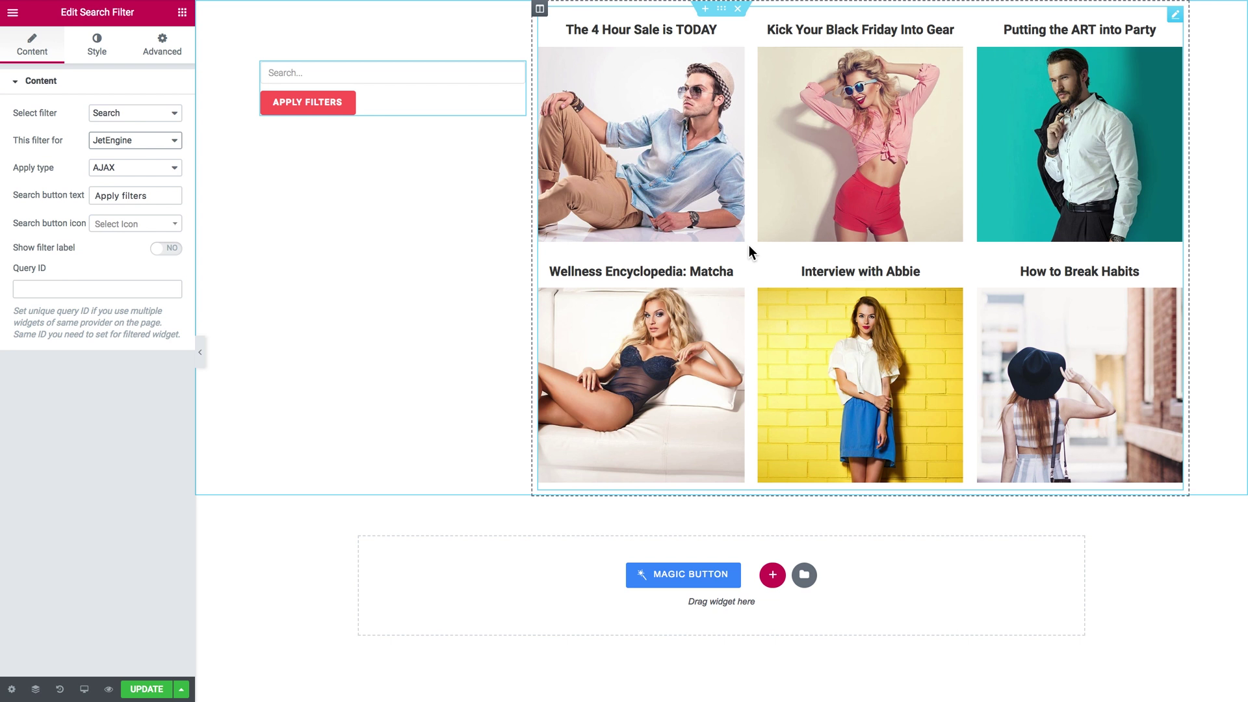
- Preview the live page and filter the post grid by searching 'the'
click(109, 689)
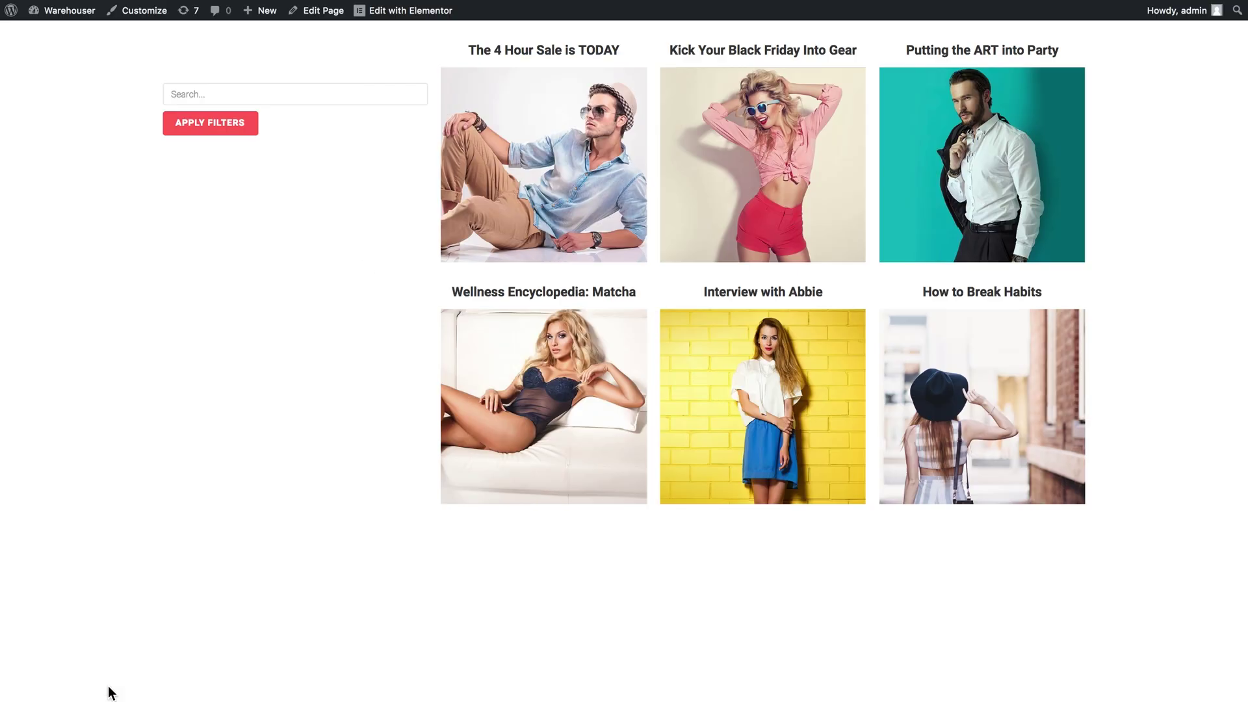
click(303, 91)
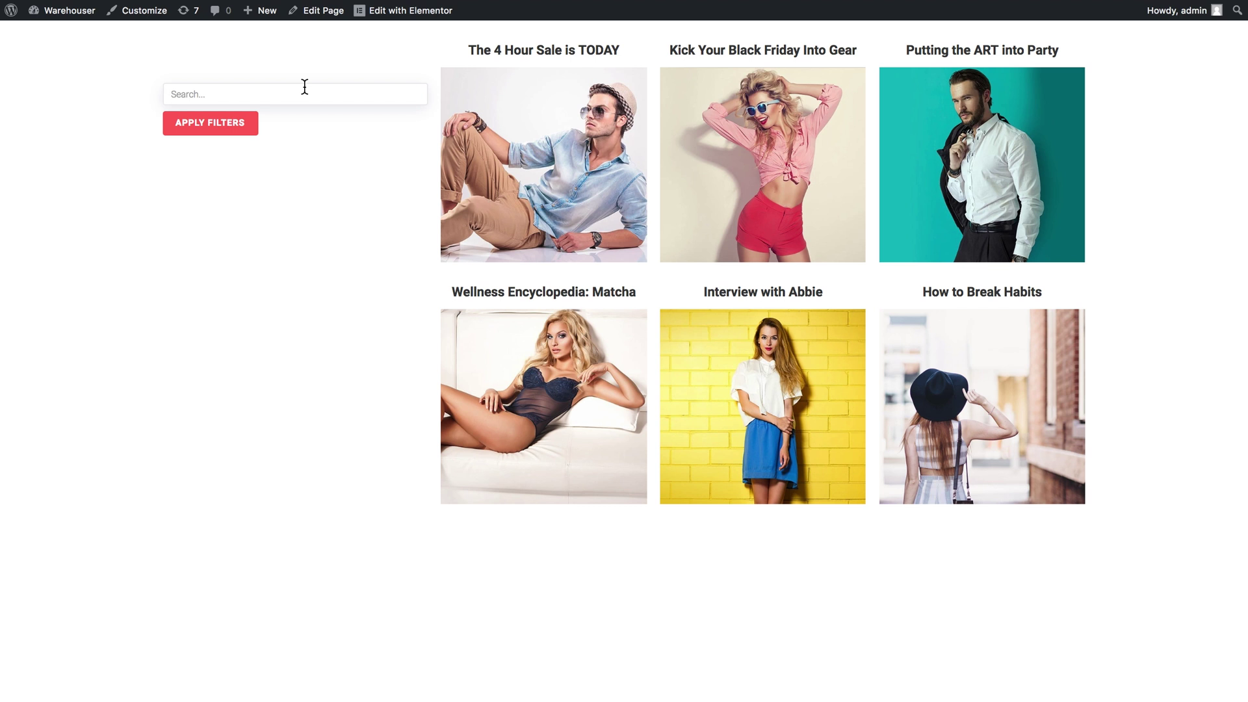
text(the)
click(232, 121)
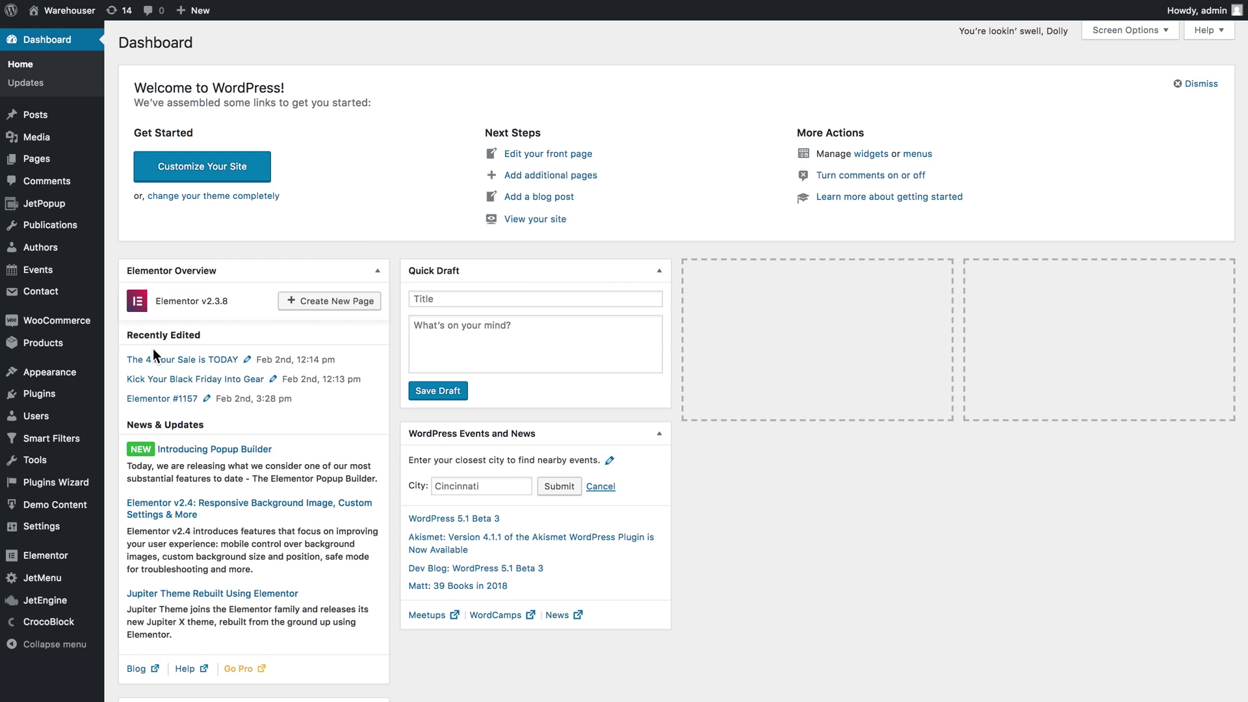
- Start a new smart filter with Filter Type set to Date Range
mouse_move(76, 441)
click(123, 459)
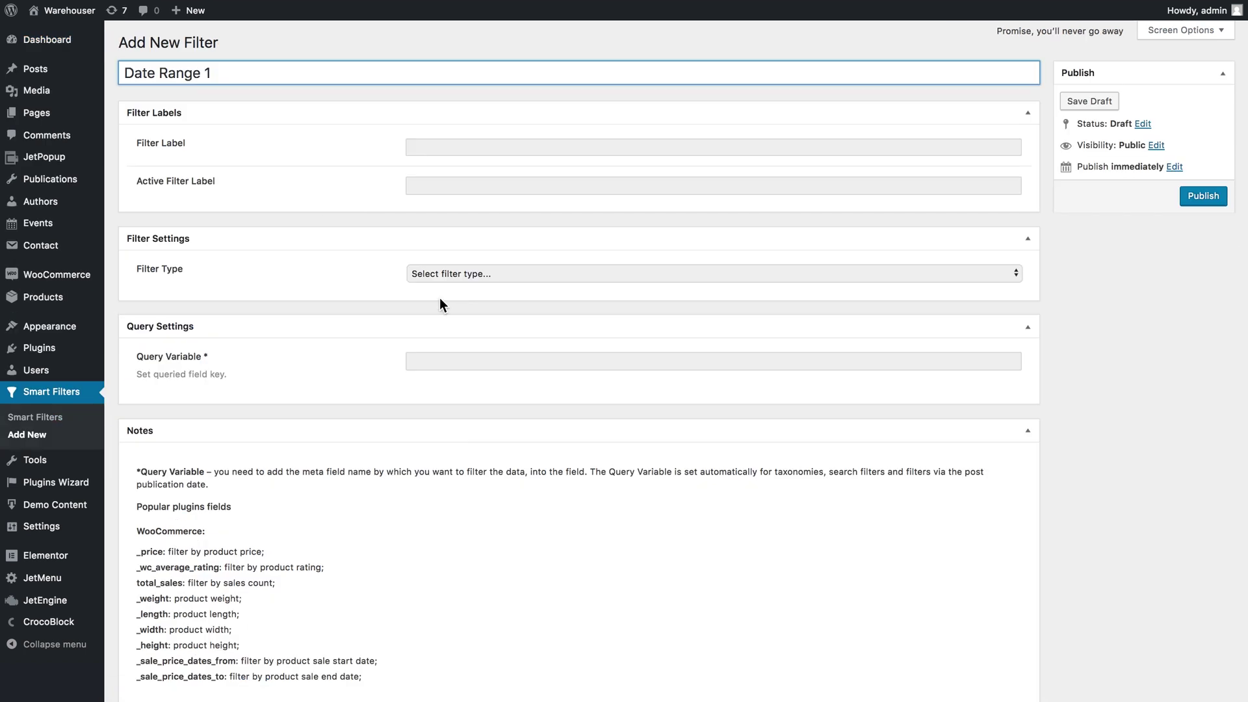
click(467, 276)
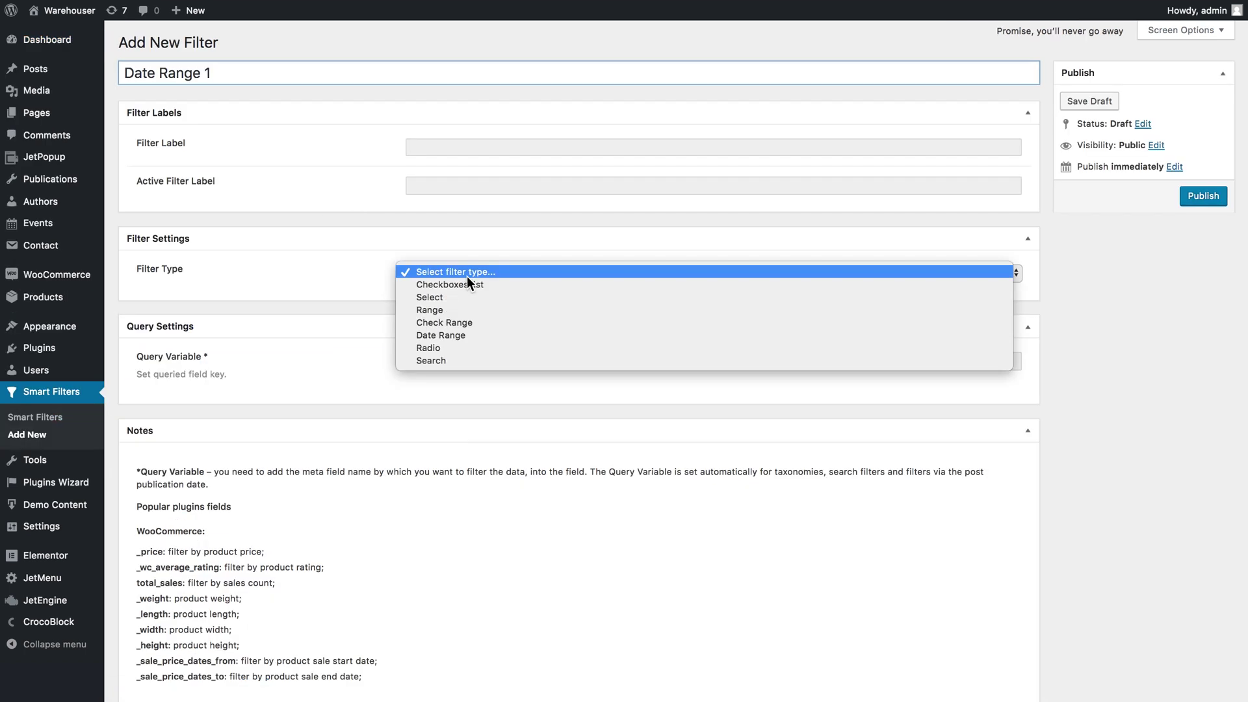
click(462, 334)
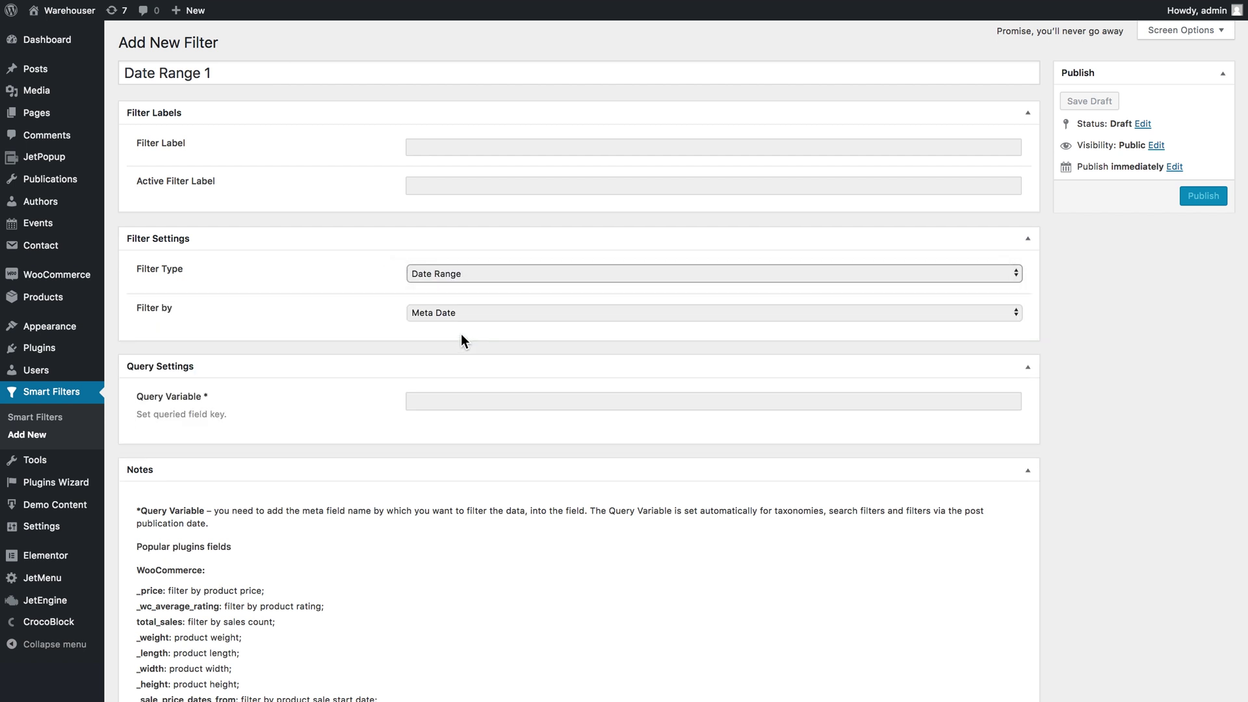
- Leave Filter by on Meta Date after trying Post Date, then view the Events list
click(481, 314)
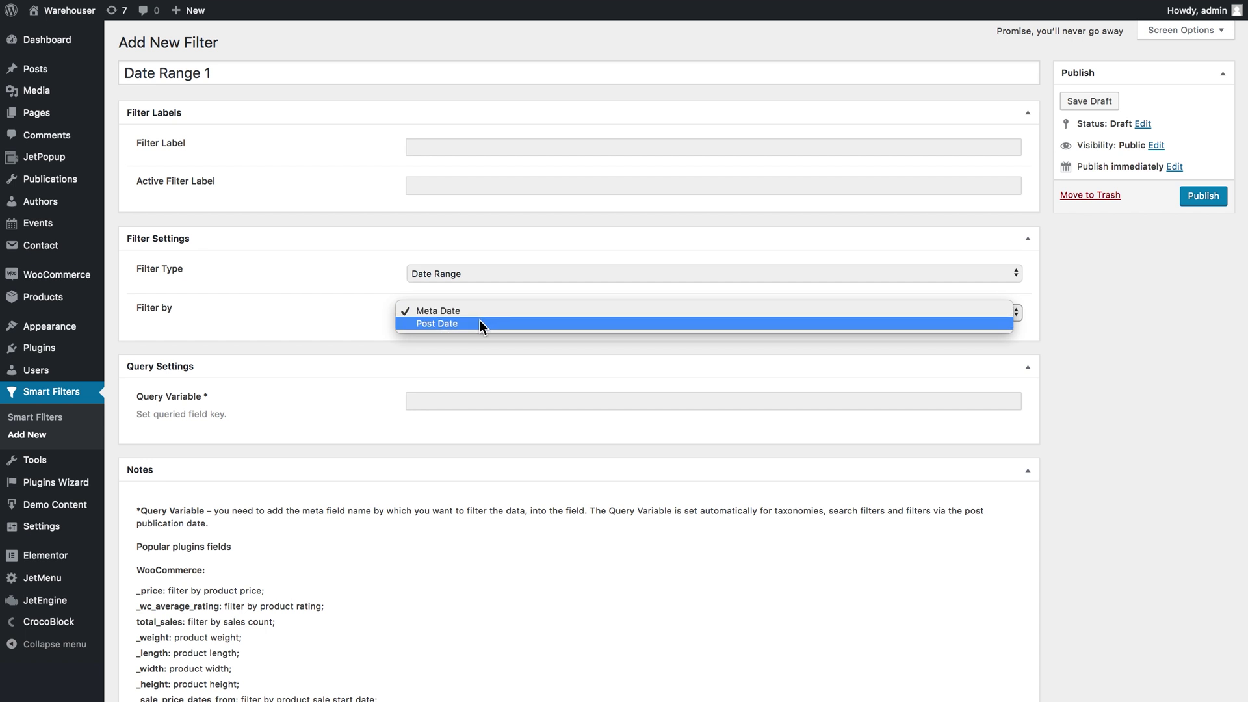
click(479, 321)
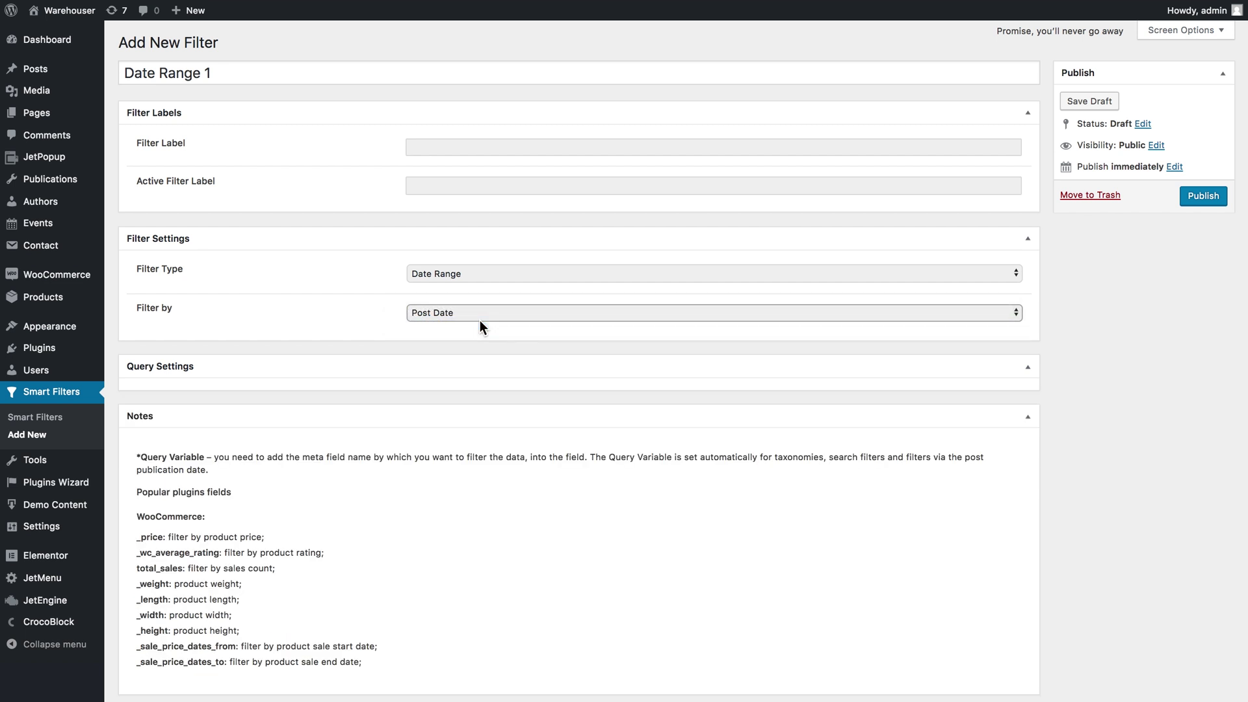
click(478, 312)
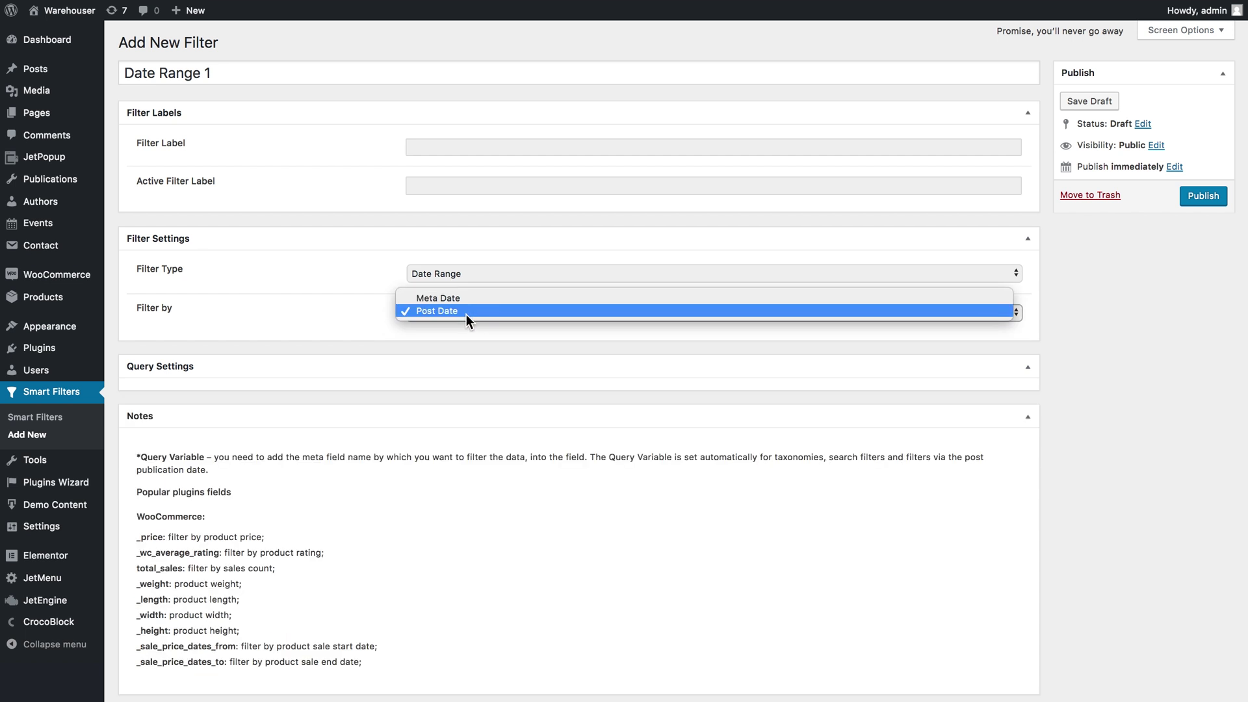
click(466, 314)
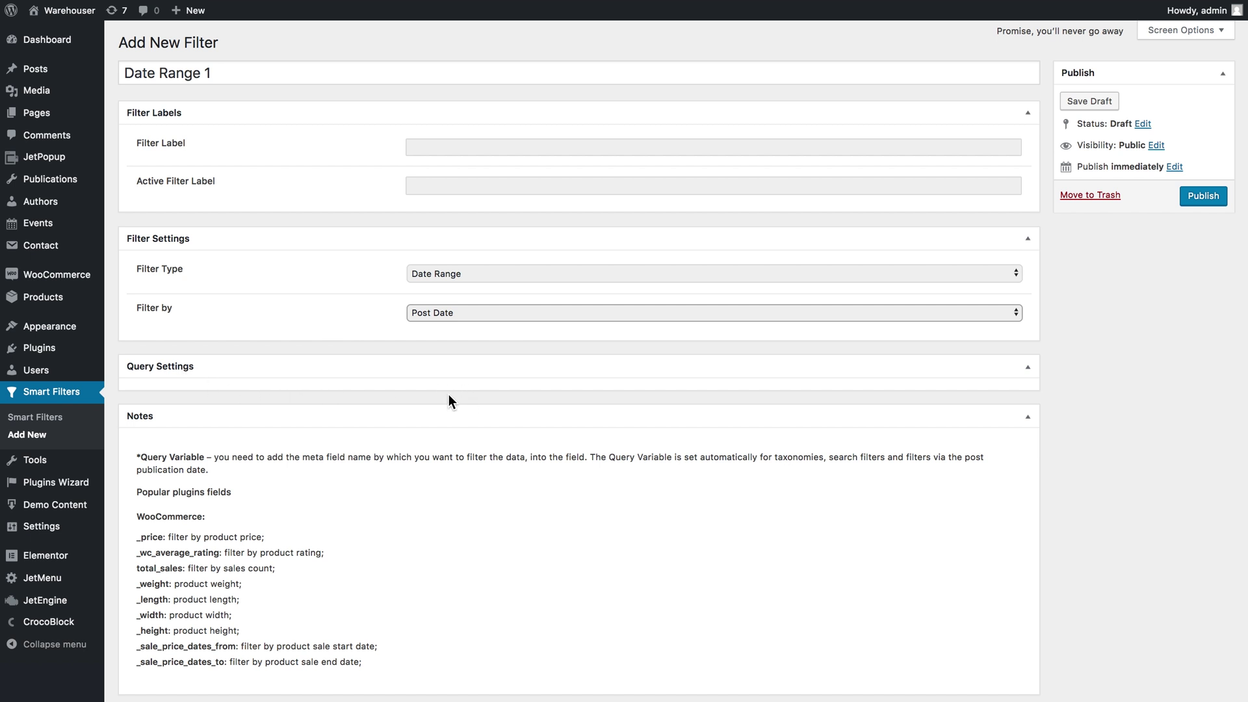
click(481, 310)
click(482, 302)
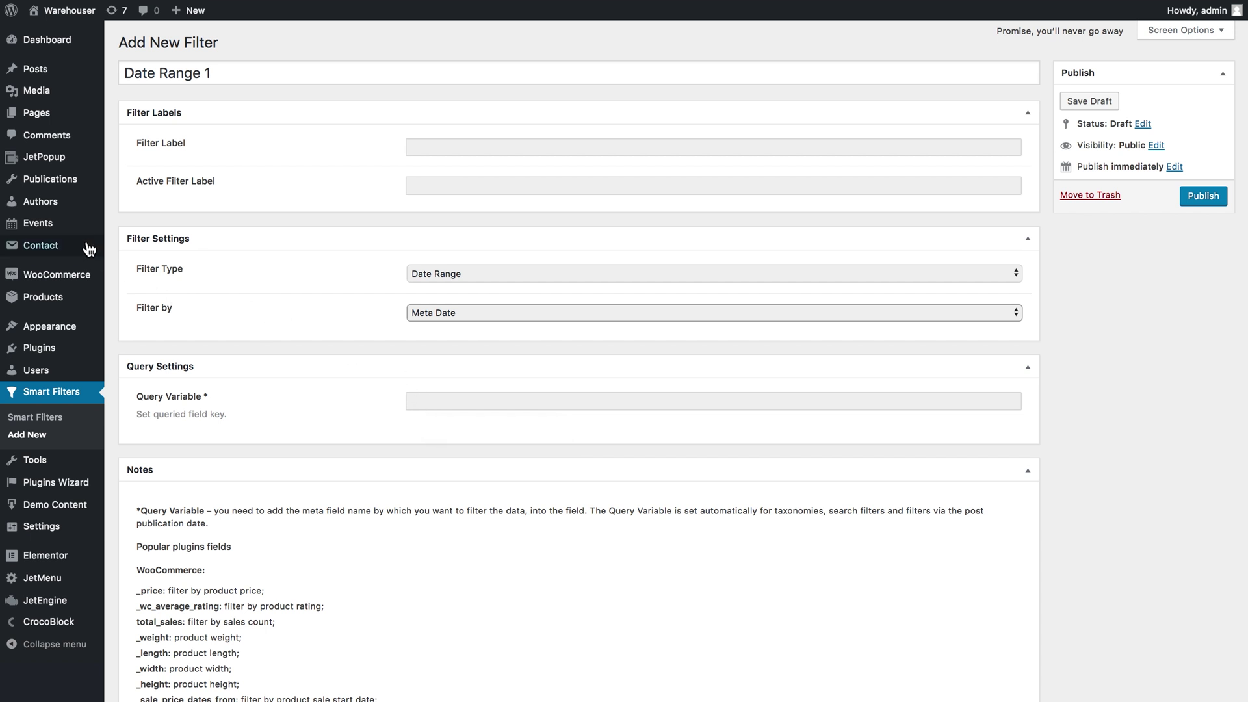
mouse_move(63, 234)
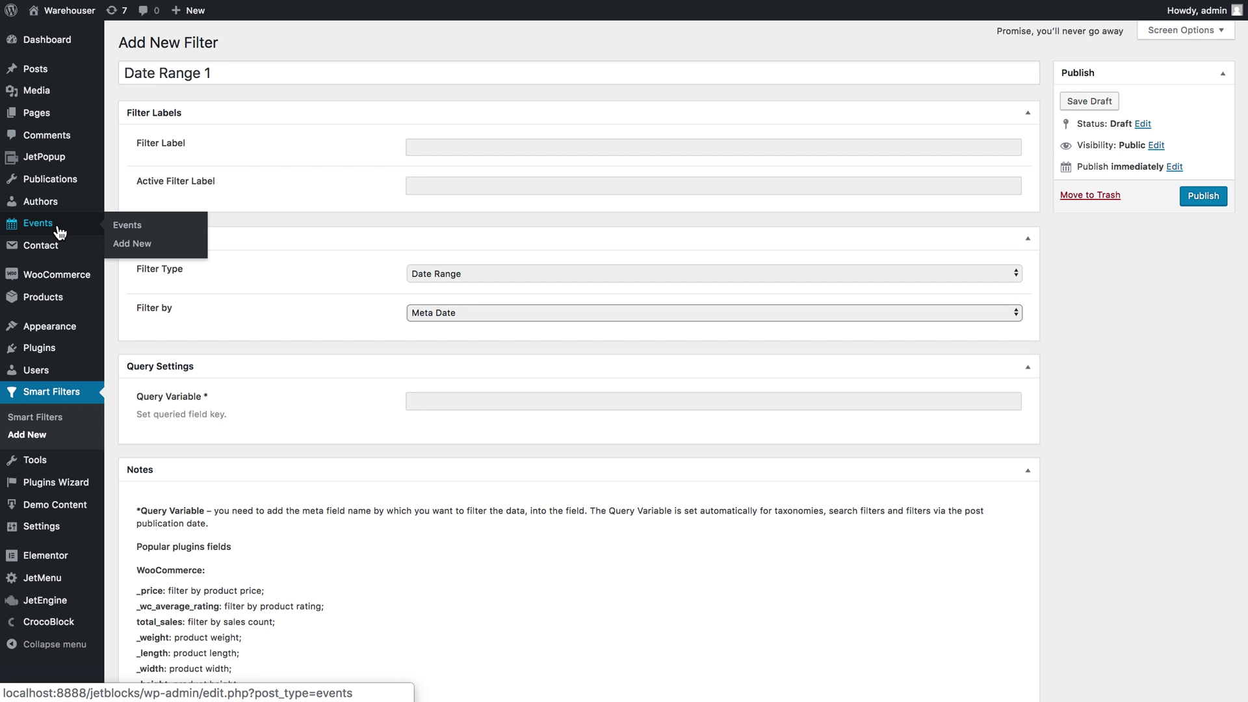
click(60, 233)
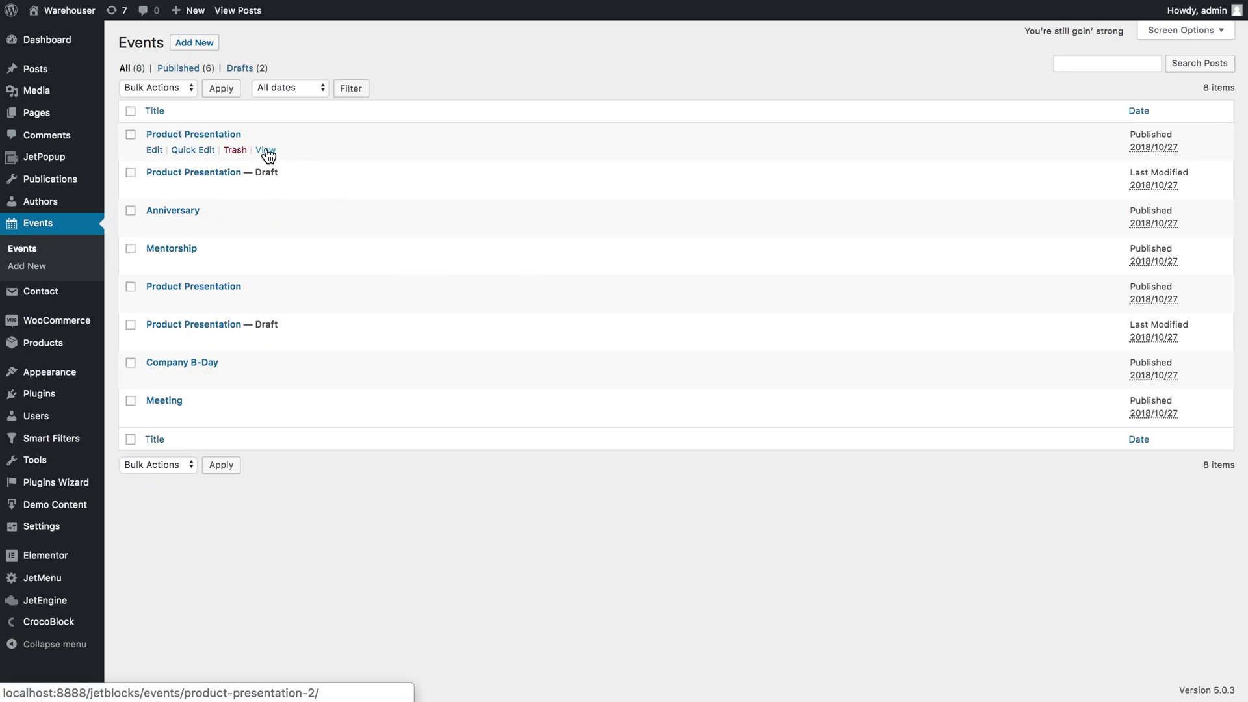
click(169, 138)
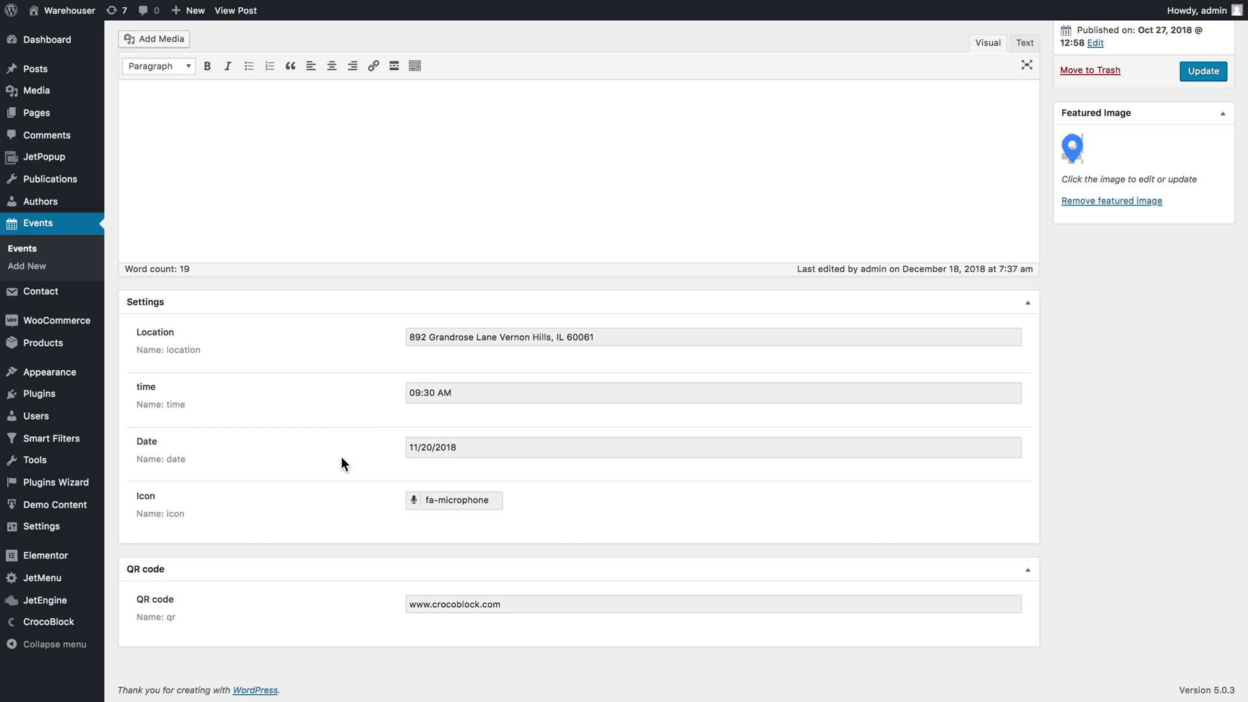
drag(167, 460, 183, 459)
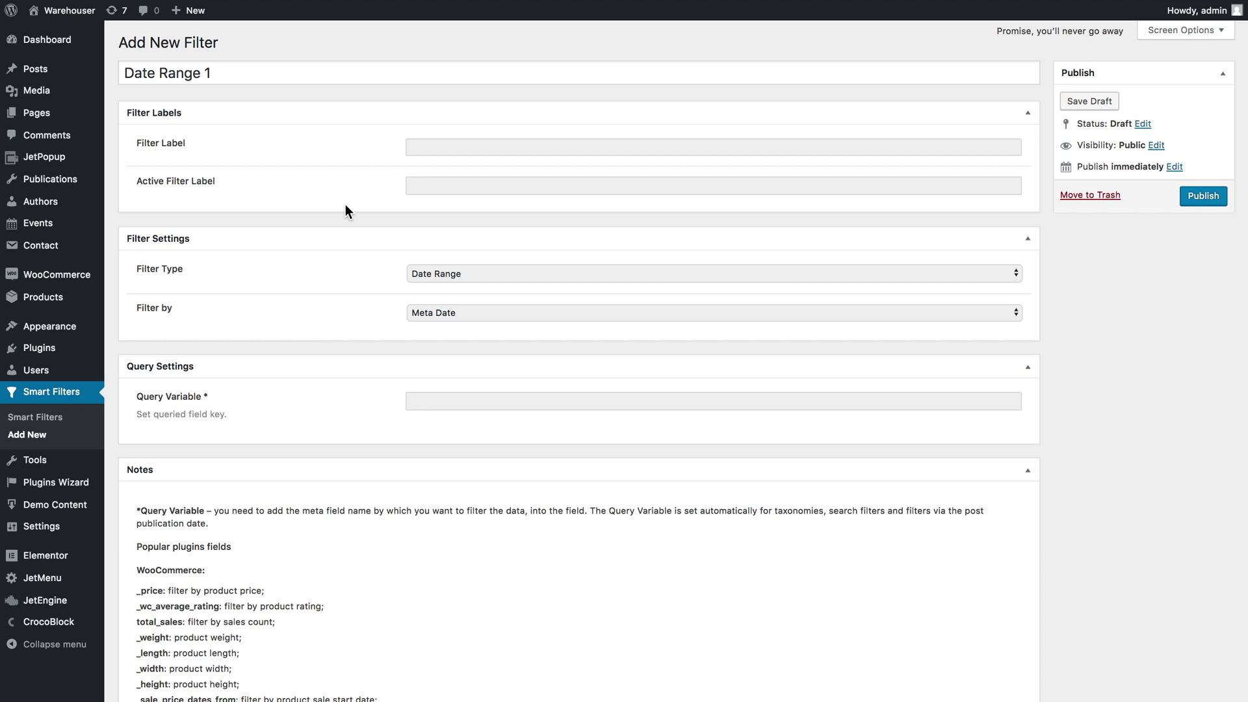
- Enter 'date' as the Query Variable and publish Date Range 1
click(453, 395)
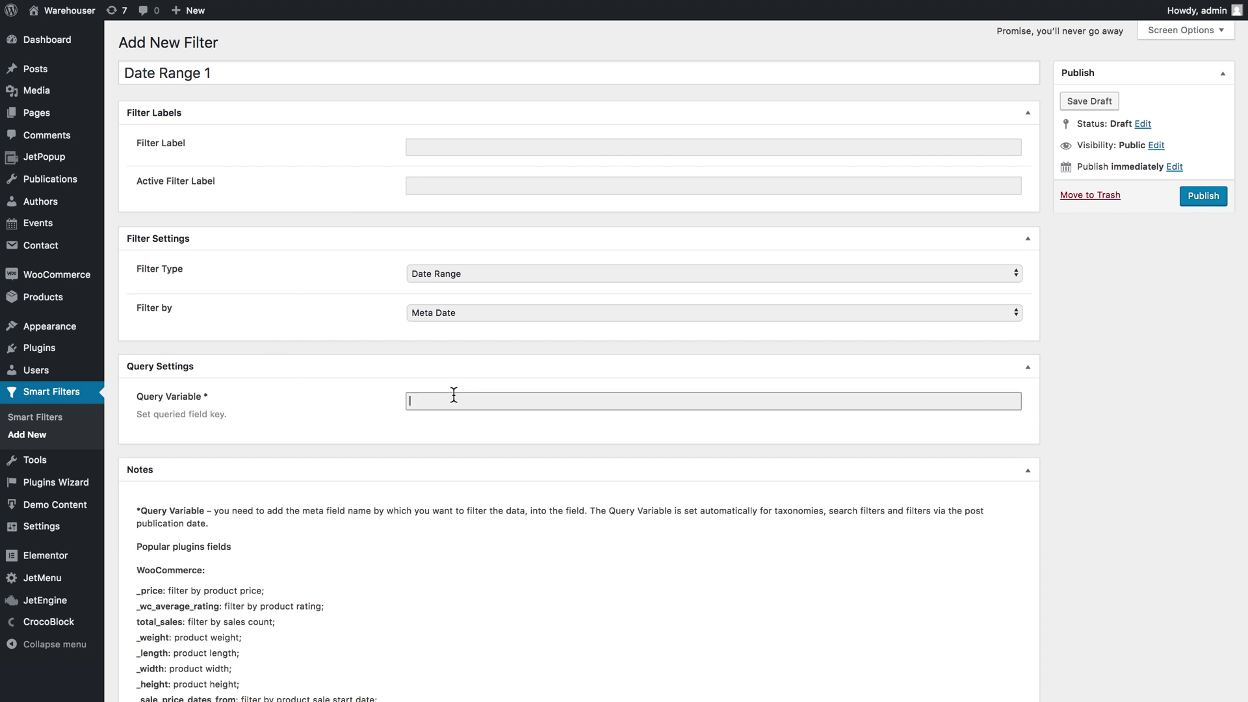
text(date)
click(1199, 202)
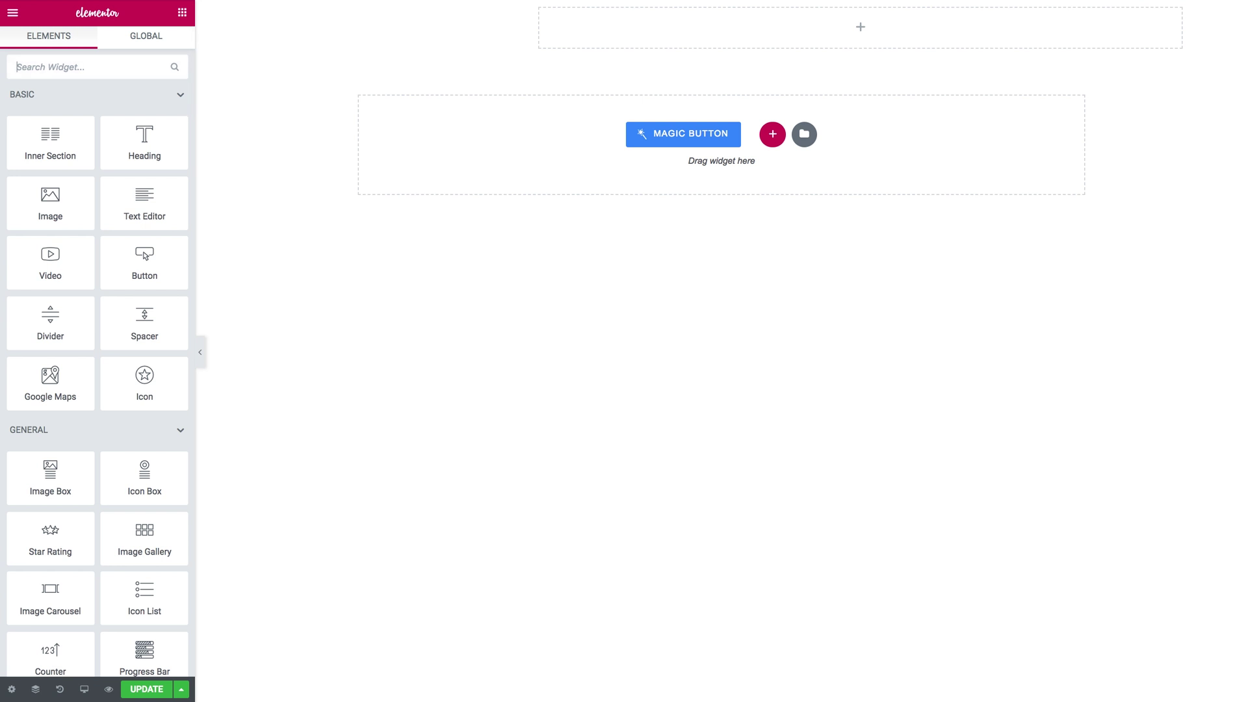
- Place a Listing Calendar in the top section using the 'Listing for Calendar' listing
text(listing)
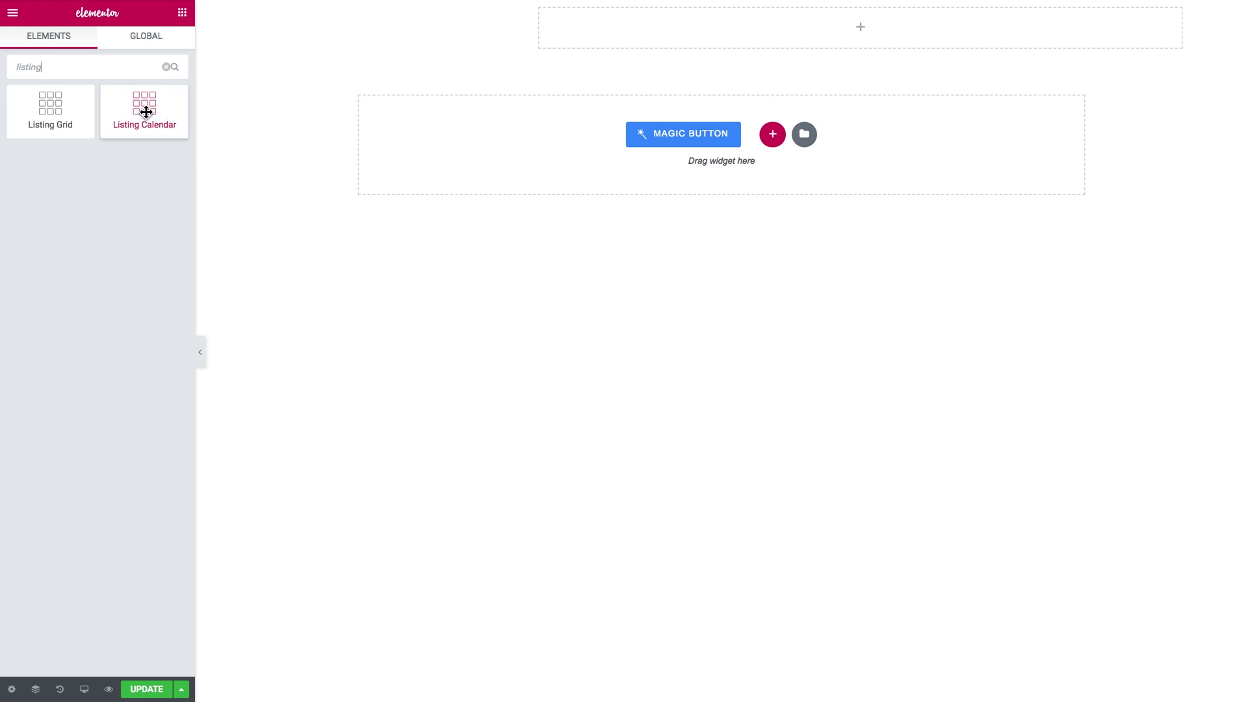
drag(144, 111, 709, 25)
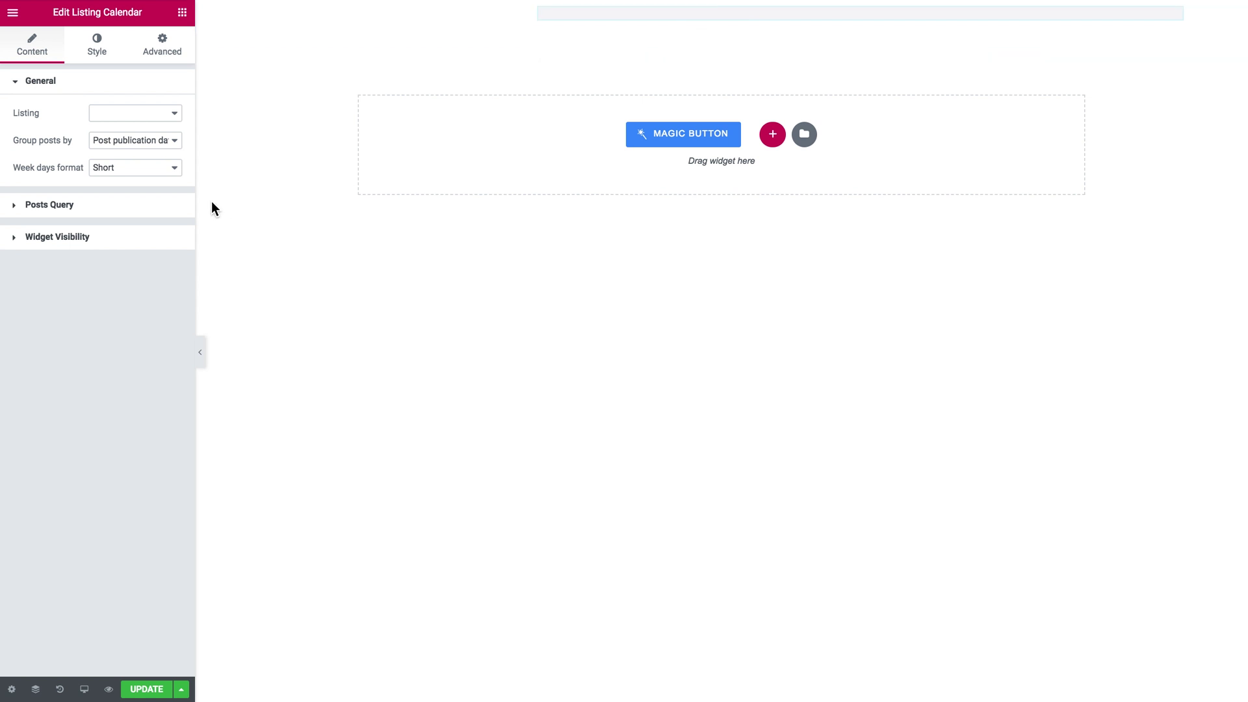
click(144, 119)
click(142, 111)
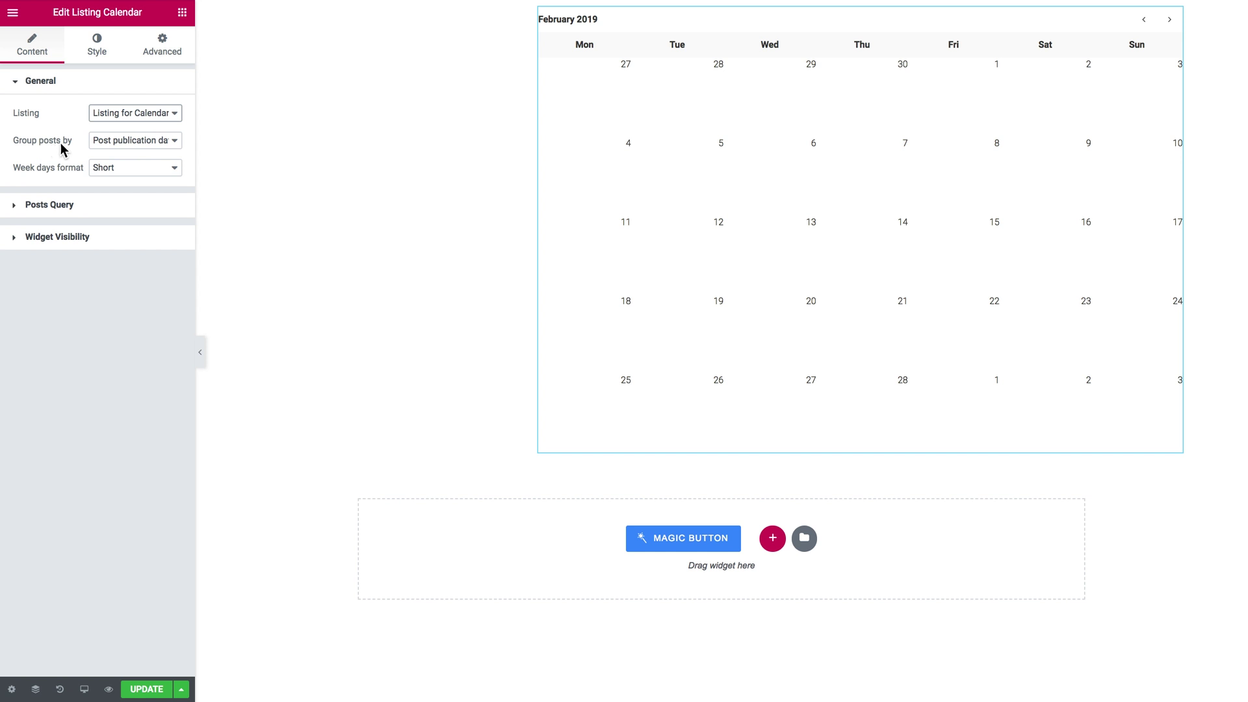
click(128, 145)
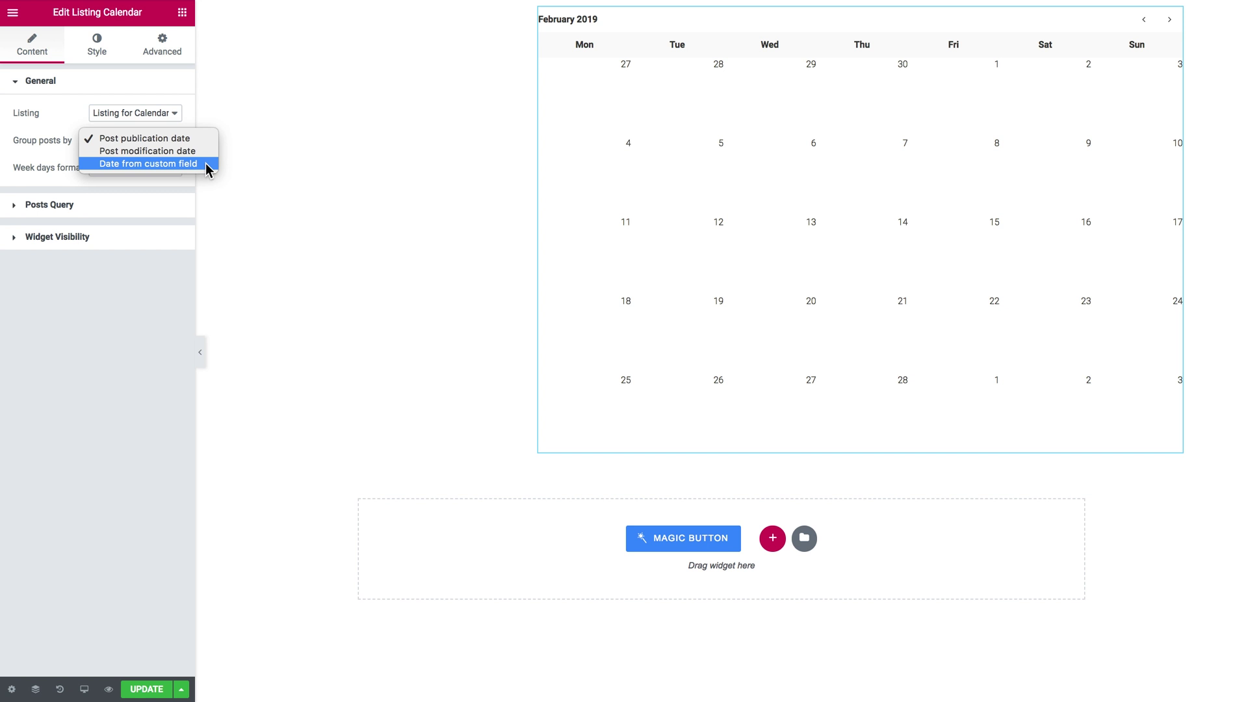
- Group calendar posts by Date from custom field with meta field name 'date'
click(205, 163)
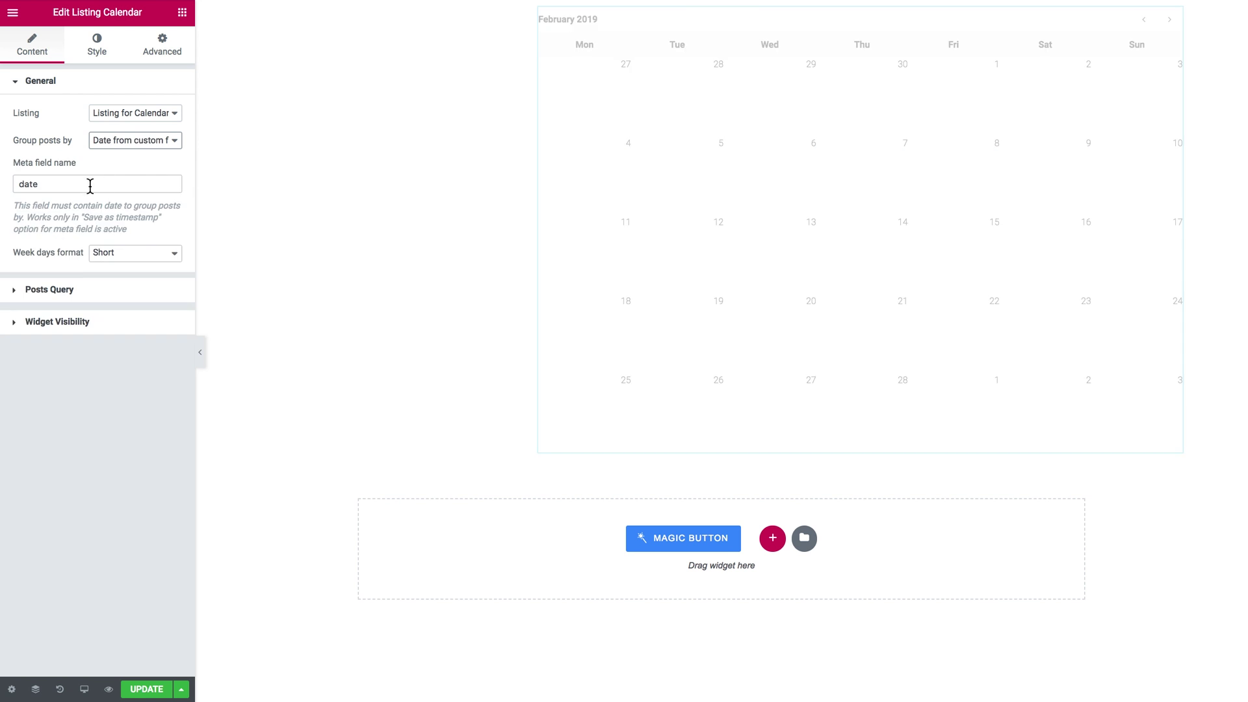
double_click(89, 184)
key(BackSpace)
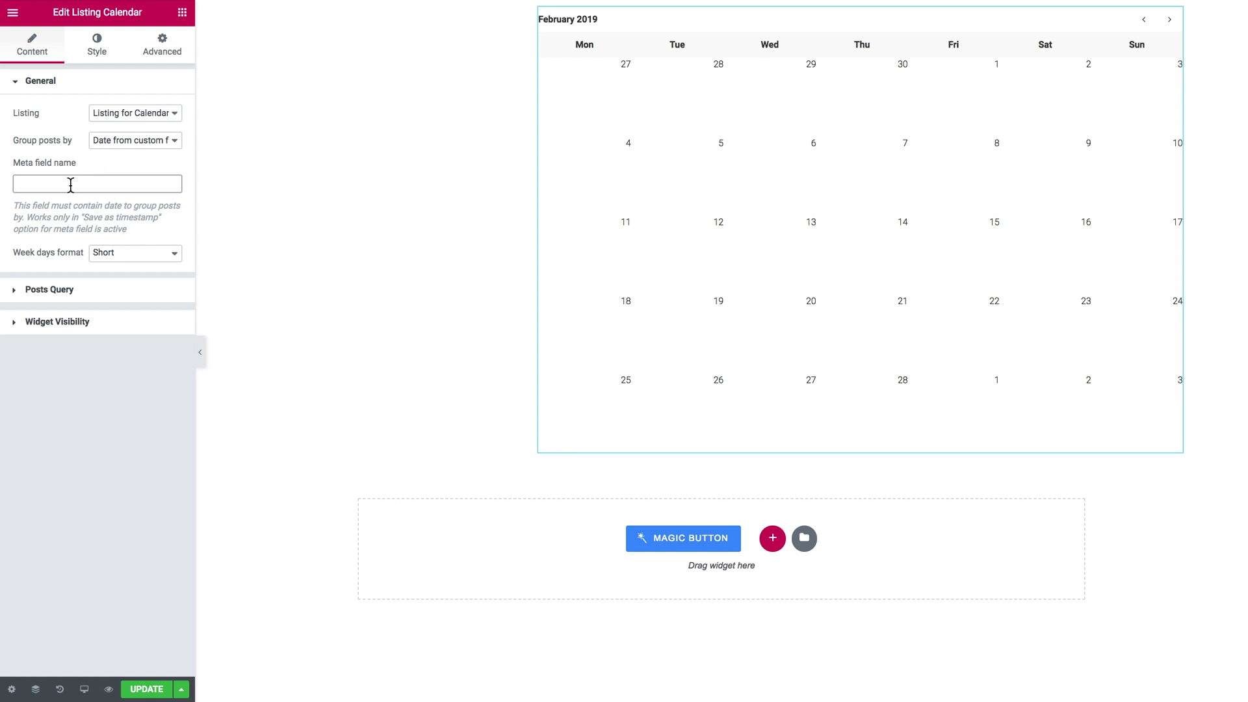
text(date)
- Step the calendar preview back two months to November 2018
click(1144, 19)
click(1144, 19)
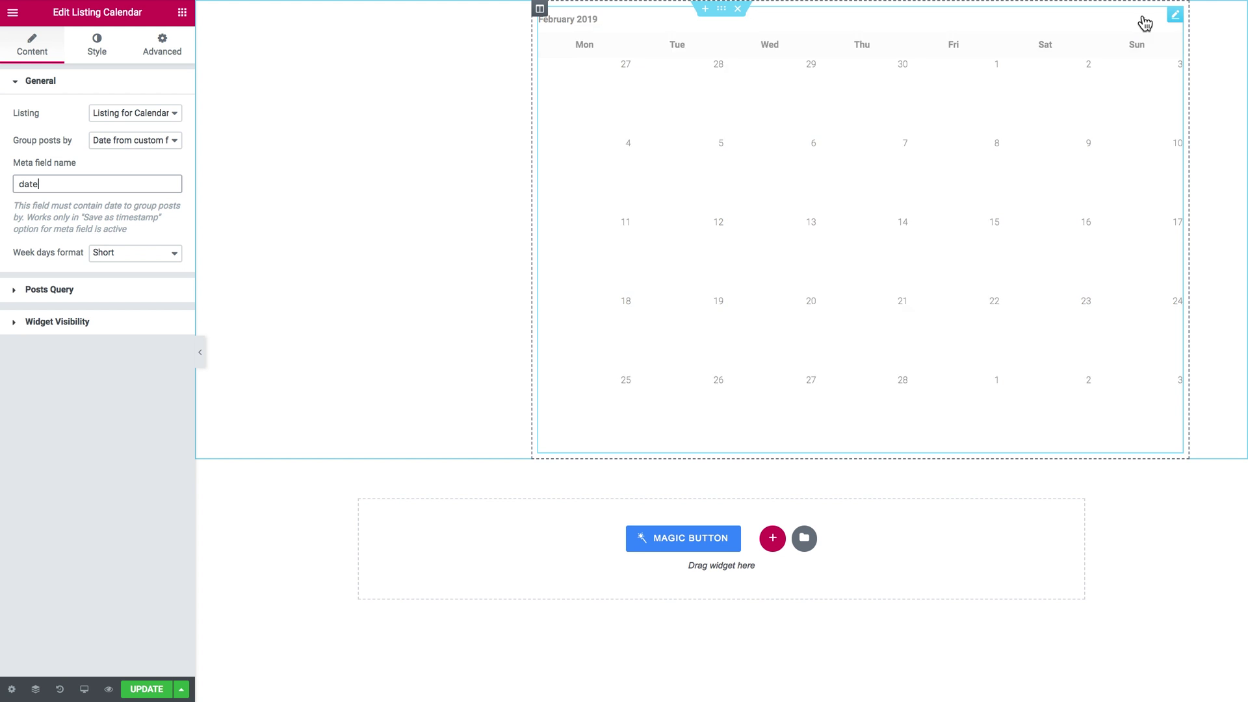
click(1144, 19)
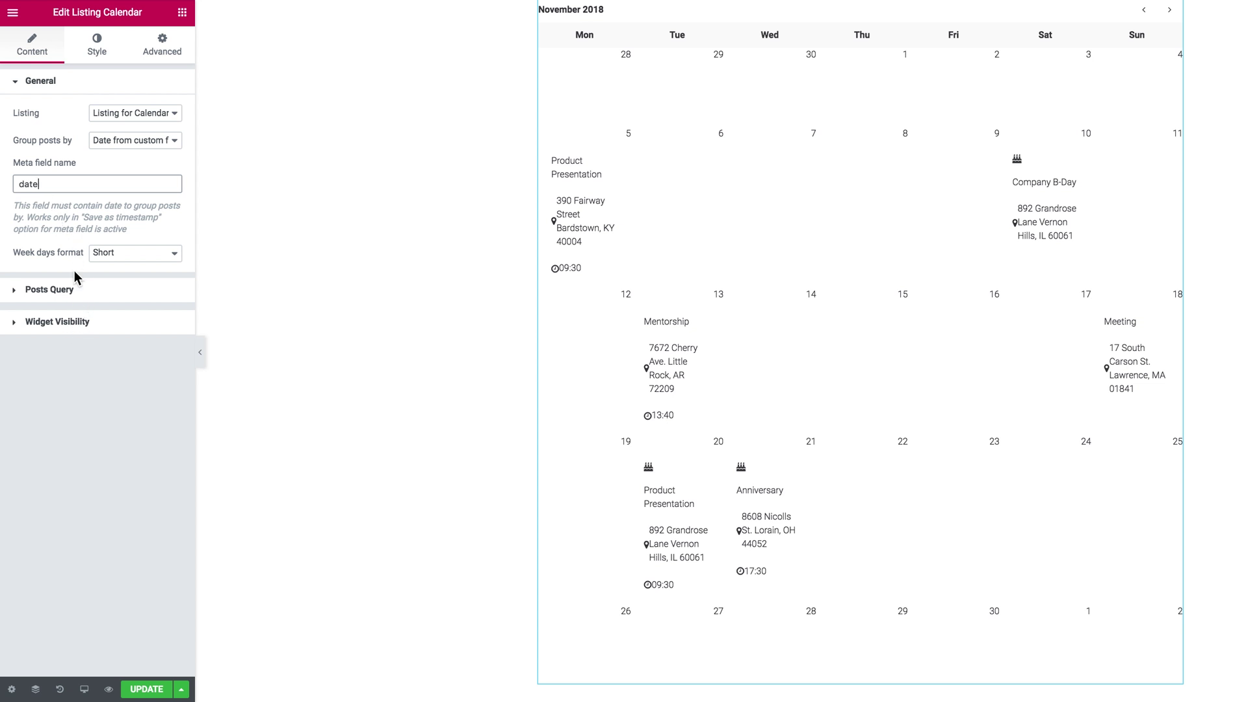
click(58, 188)
click(182, 12)
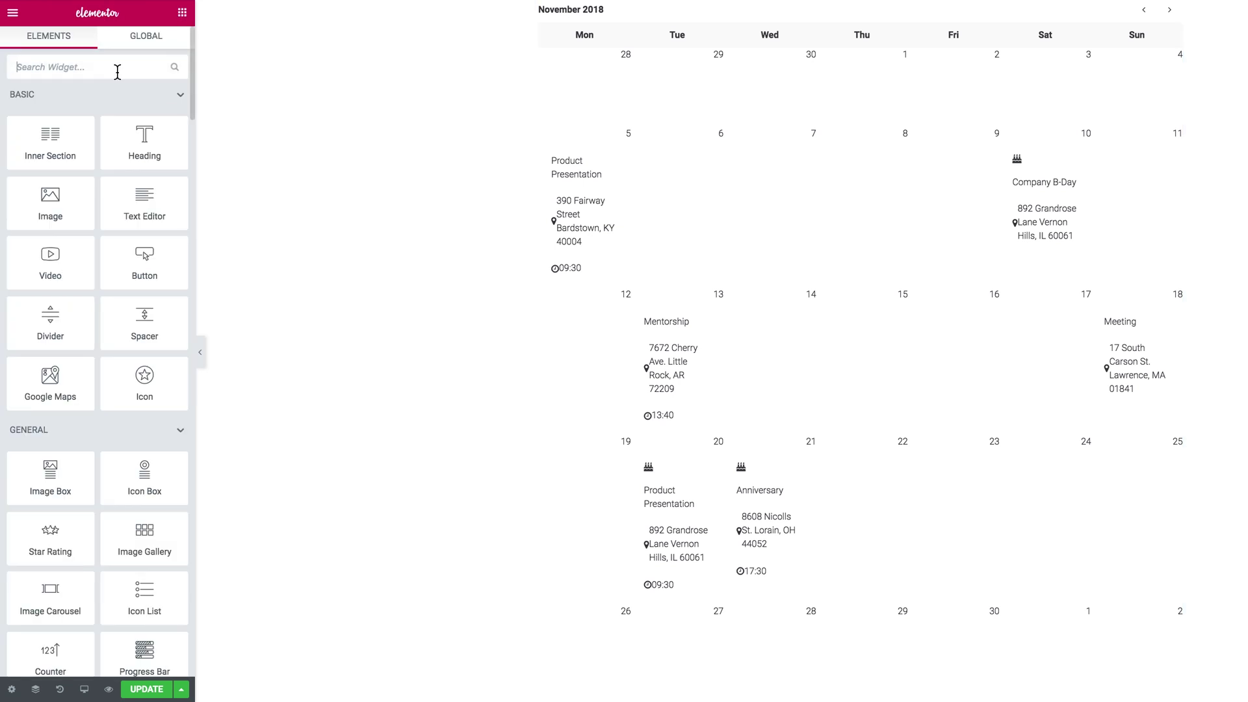
- Place a Date Range Filter left of the calendar, using Date Range 1 for JetEngine Calendar
text(date)
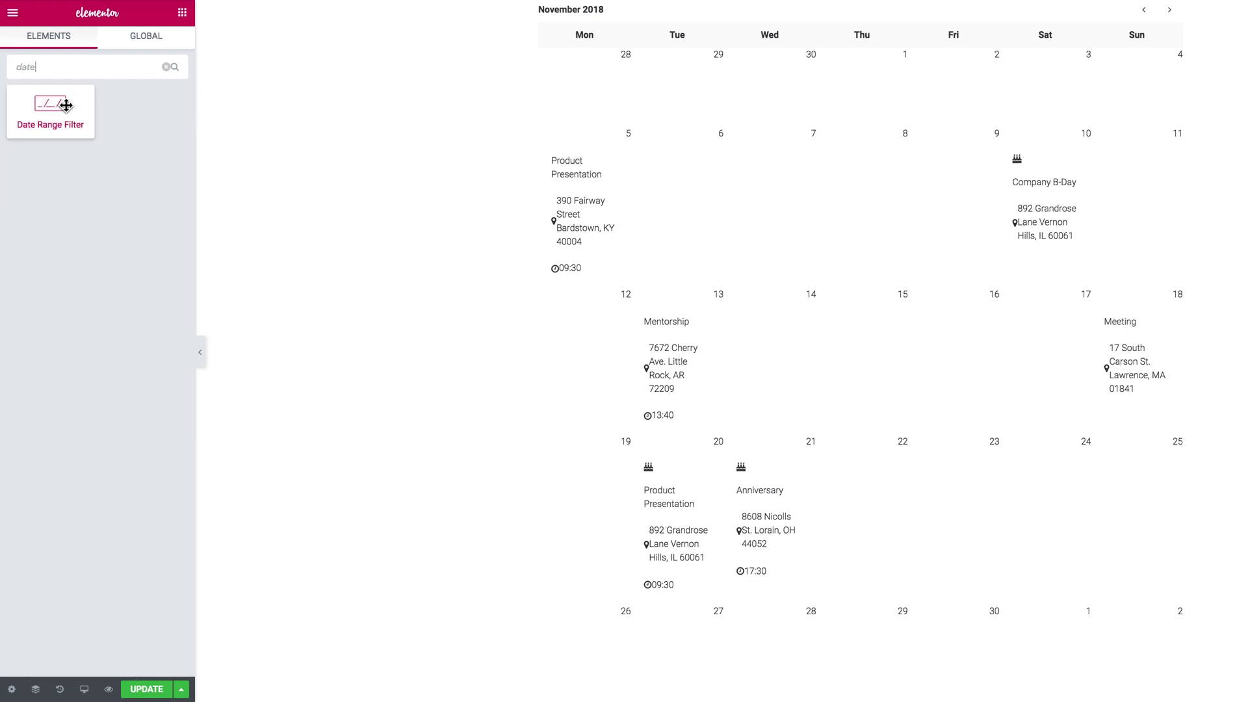
drag(45, 108, 412, 37)
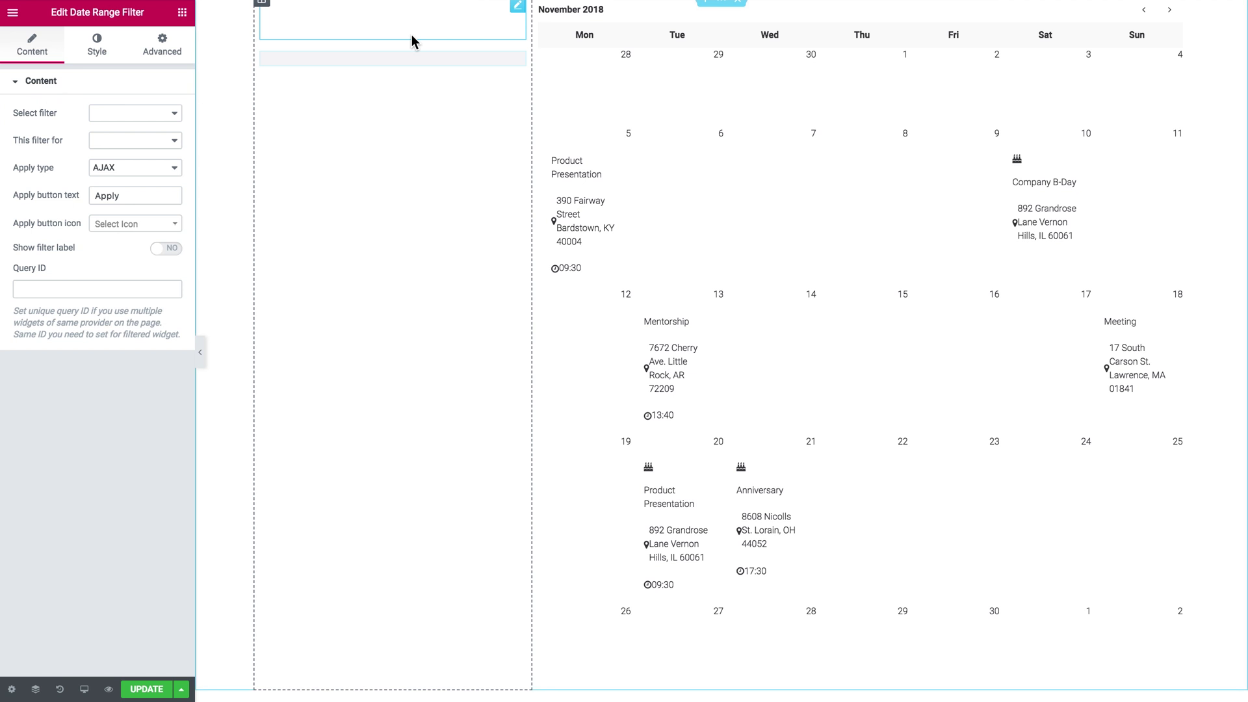
click(168, 115)
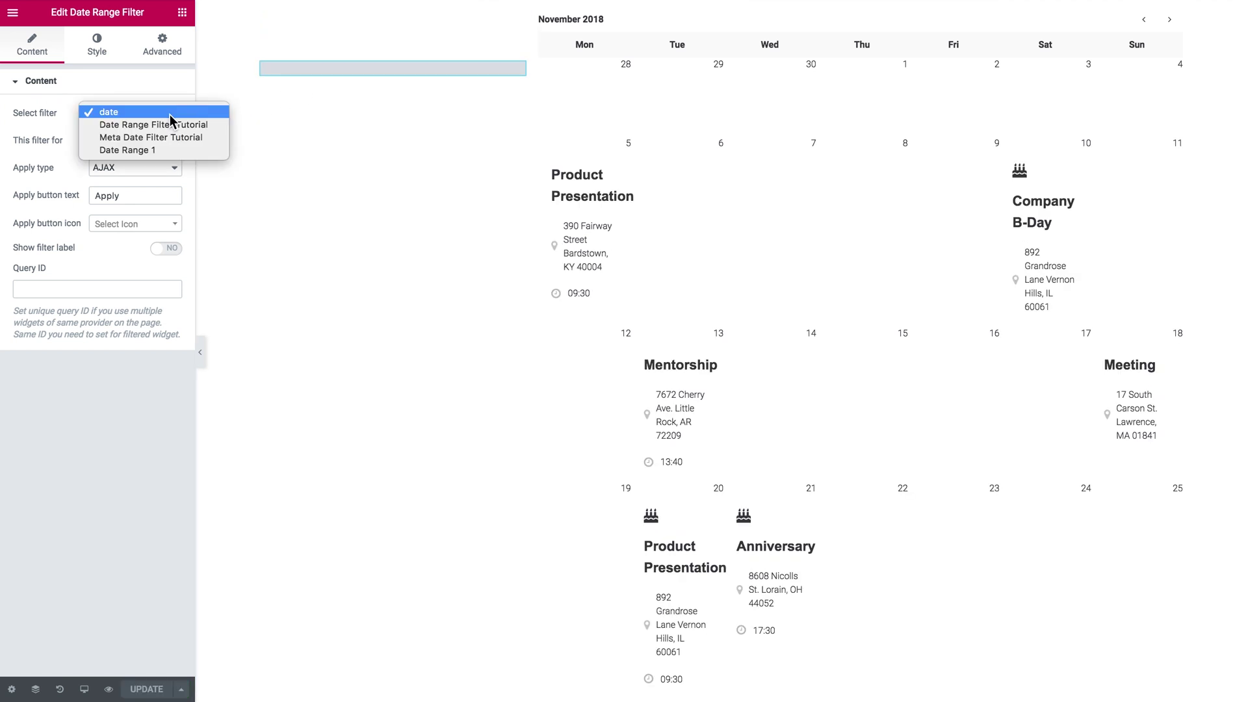
click(169, 150)
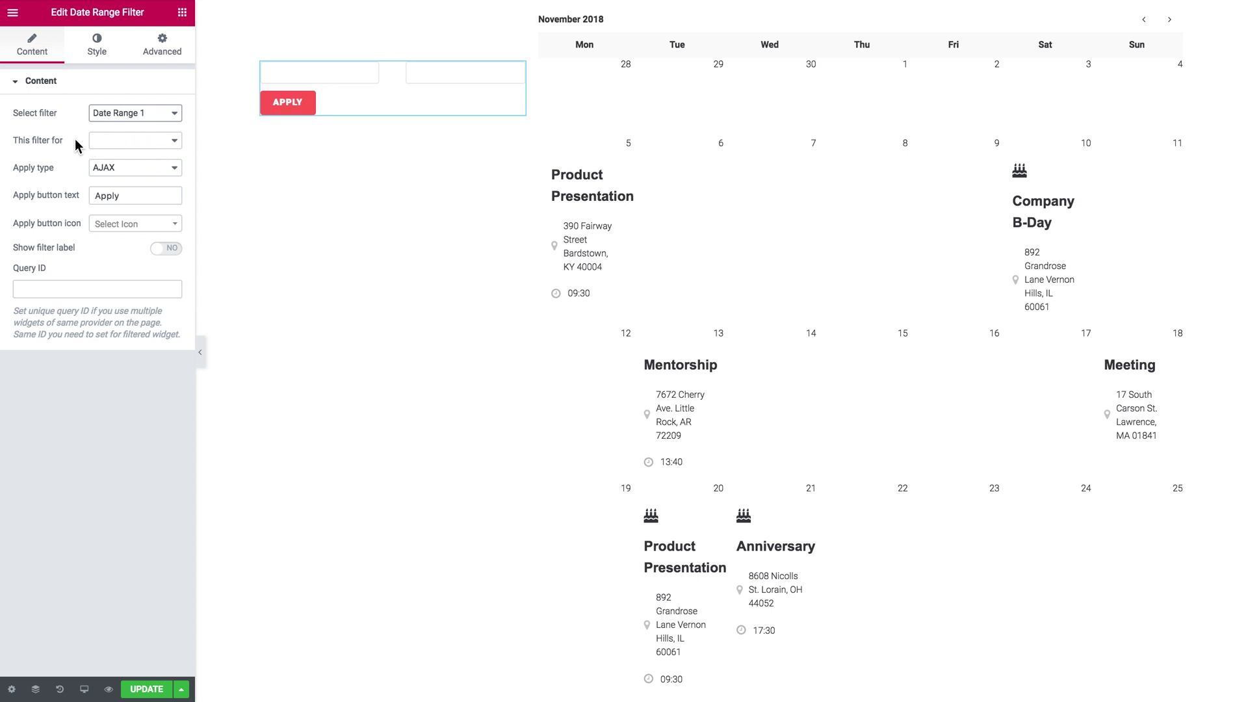
click(113, 140)
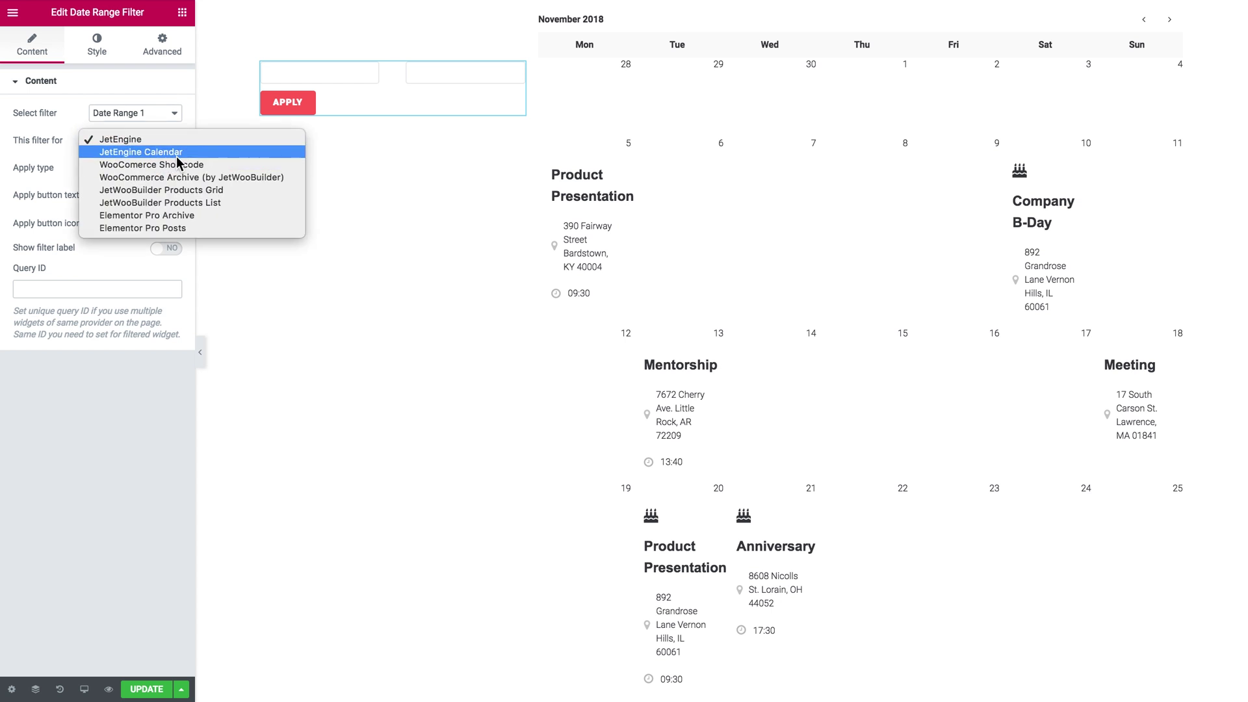
click(193, 154)
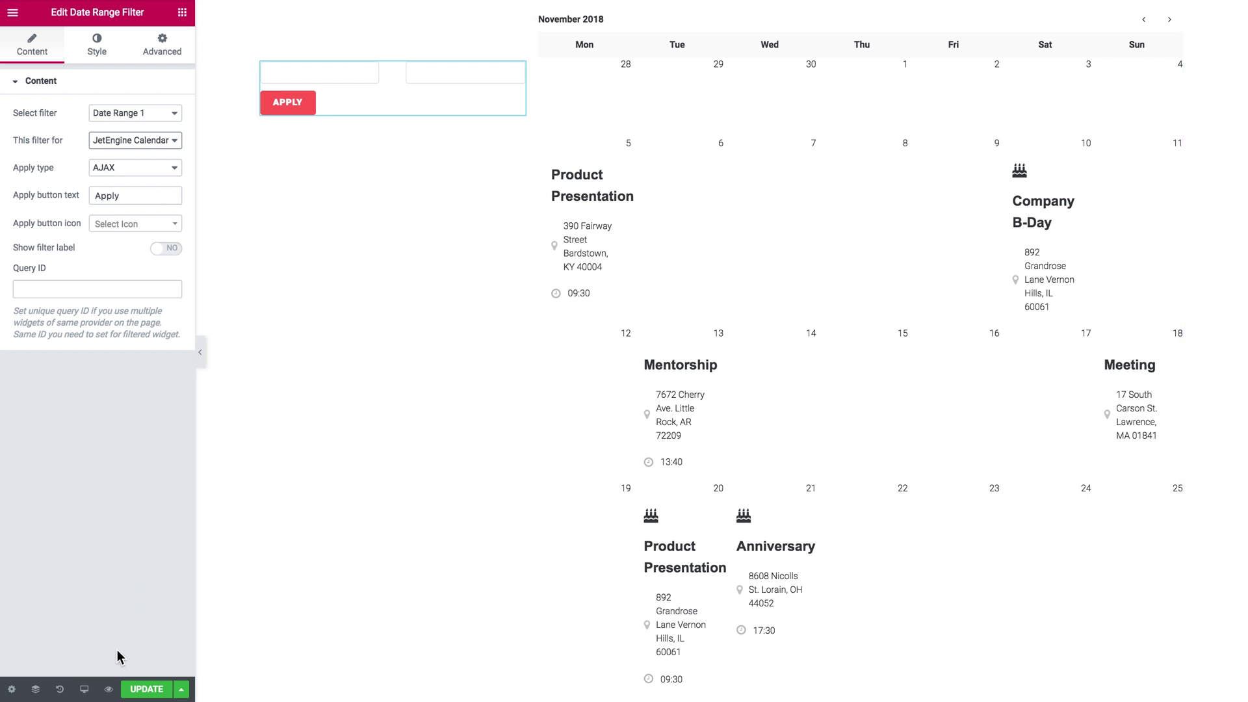
- Preview the page with the saved changes on the live site
click(108, 689)
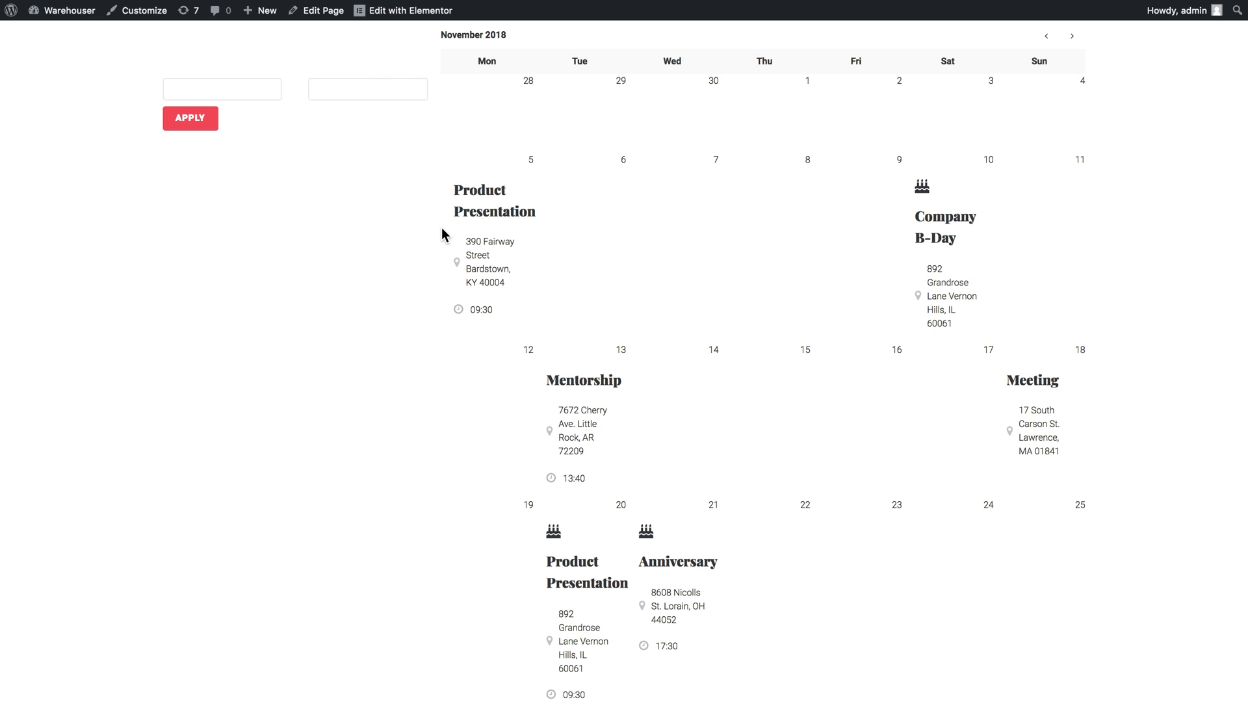
scroll(459, 339, up, 1)
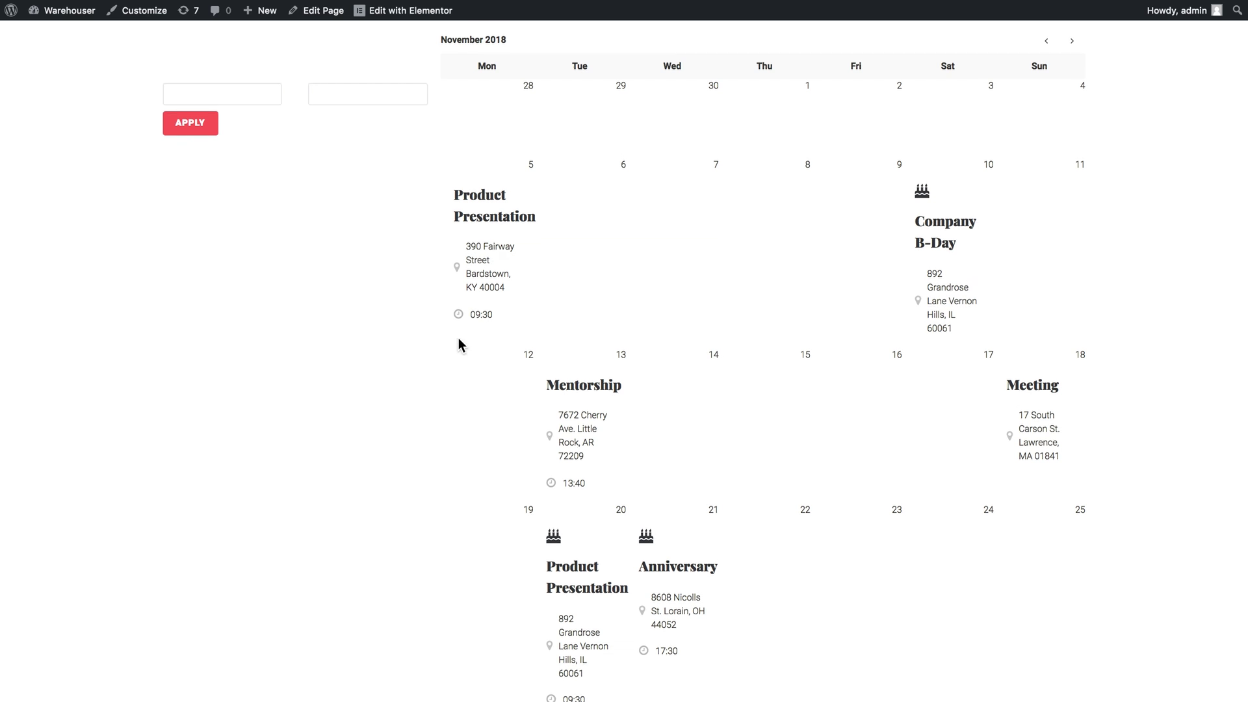
scroll(459, 344, down, 1)
scroll(418, 315, up, 1)
- Open the start date picker and go back to November 2018
click(228, 101)
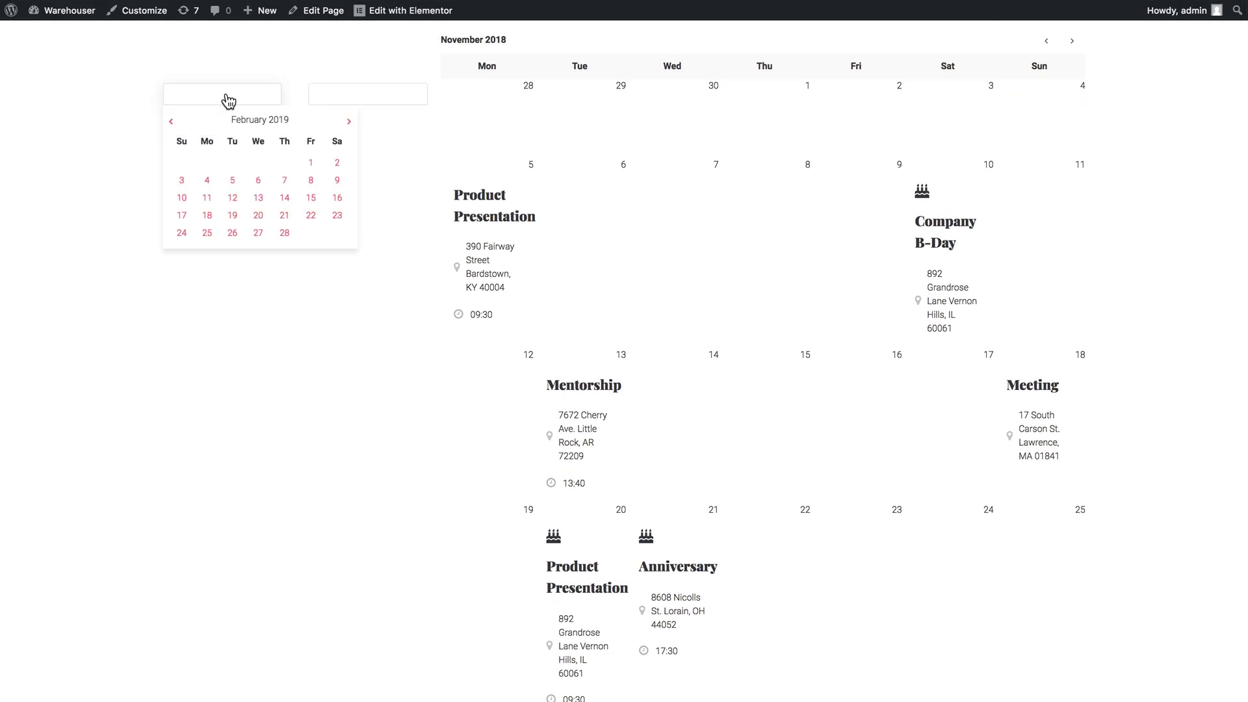
click(172, 122)
click(171, 122)
click(172, 122)
- Pick 10 November 2018 as start and 18 November 2018 as end, then apply the range
click(336, 181)
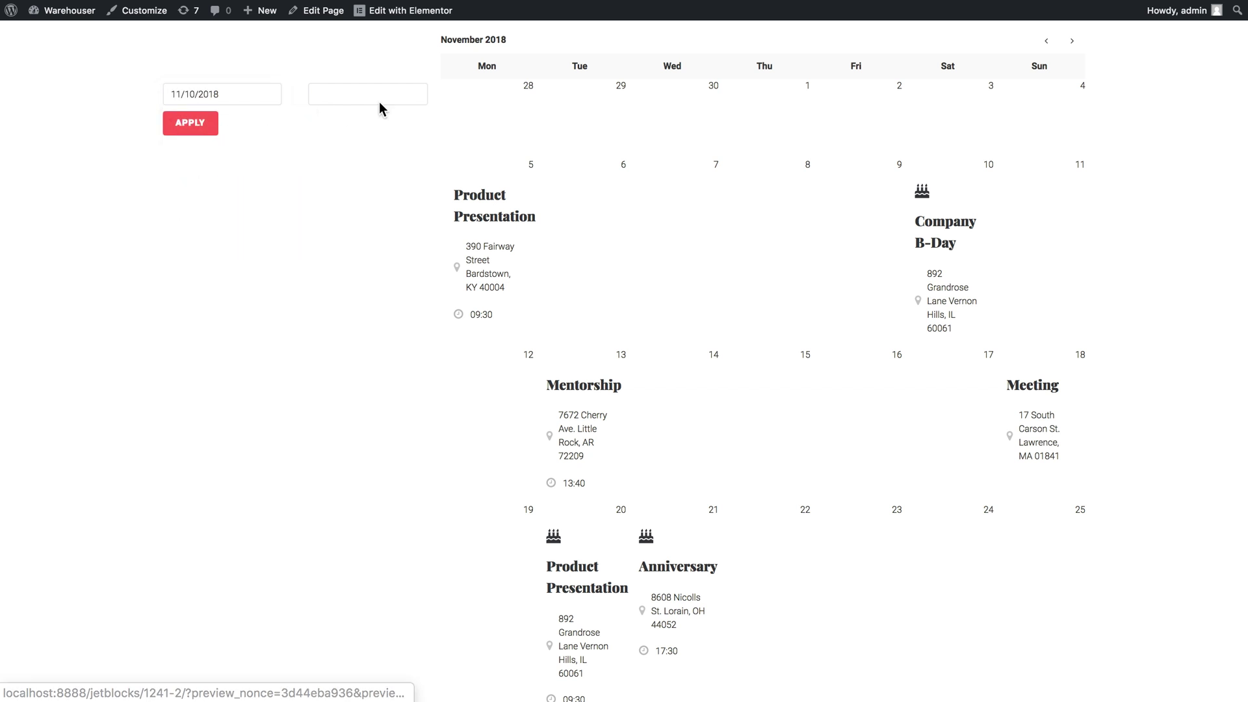
click(387, 99)
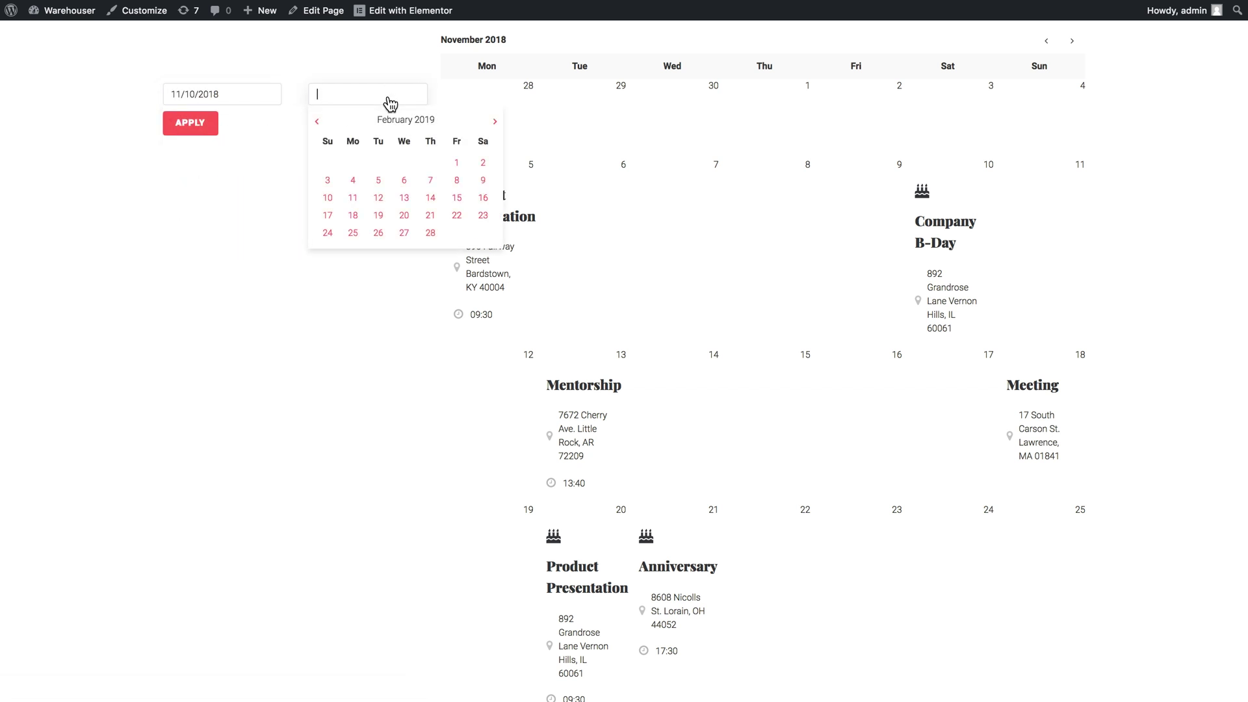
click(318, 122)
click(318, 122)
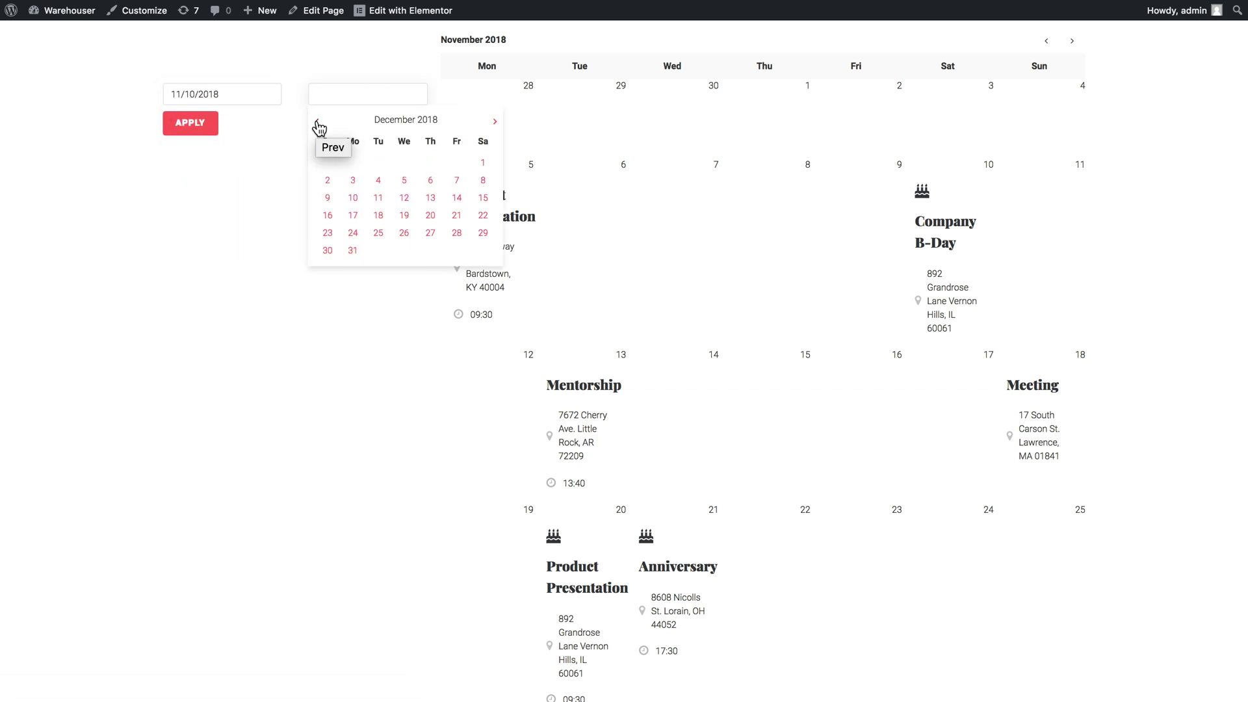
click(318, 123)
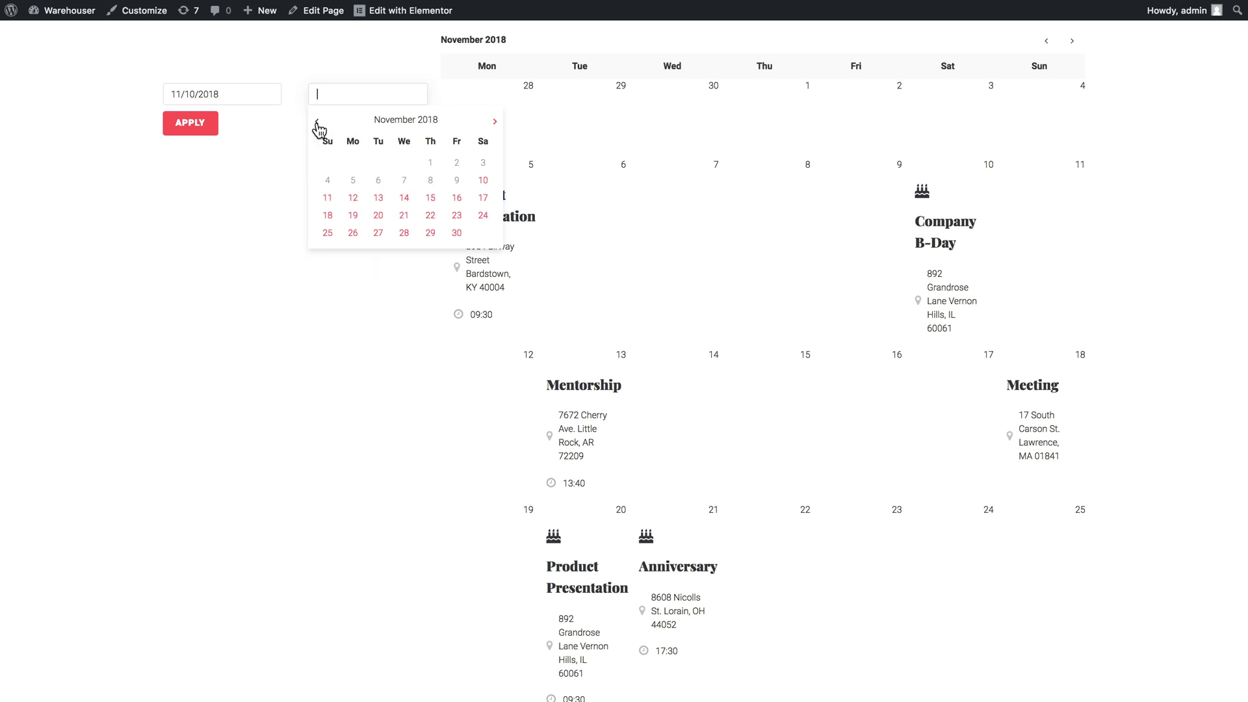
click(328, 215)
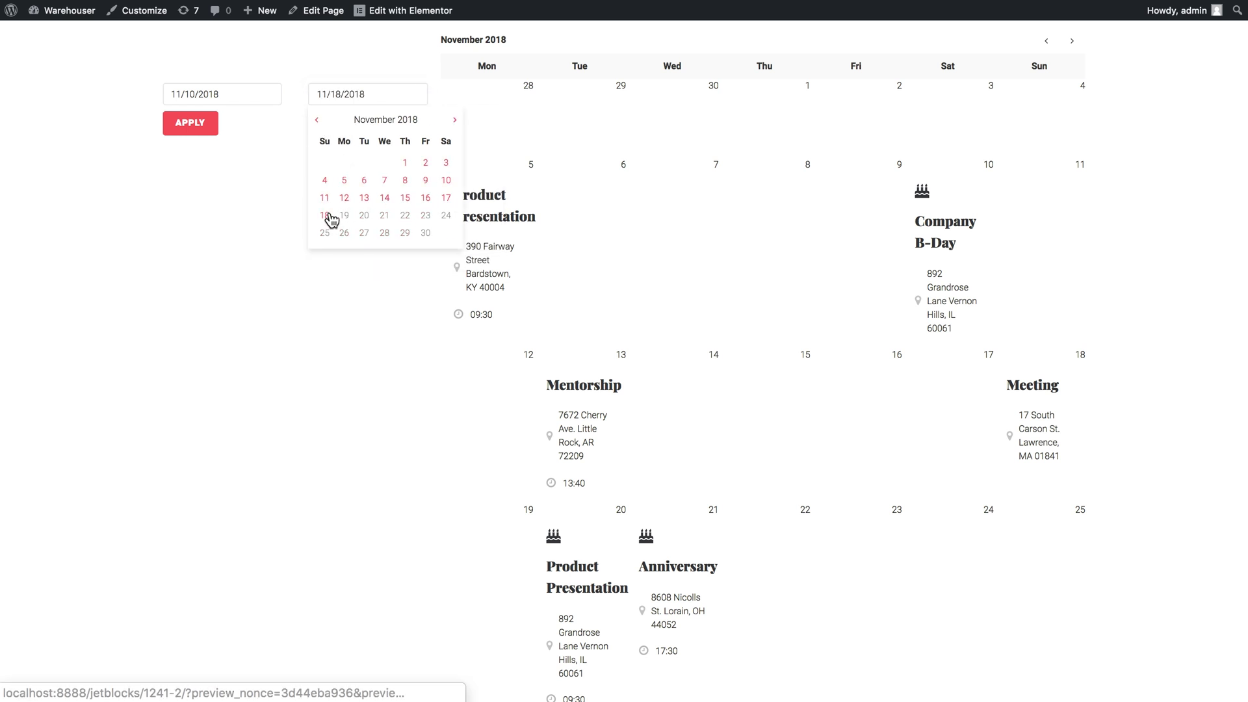
click(203, 127)
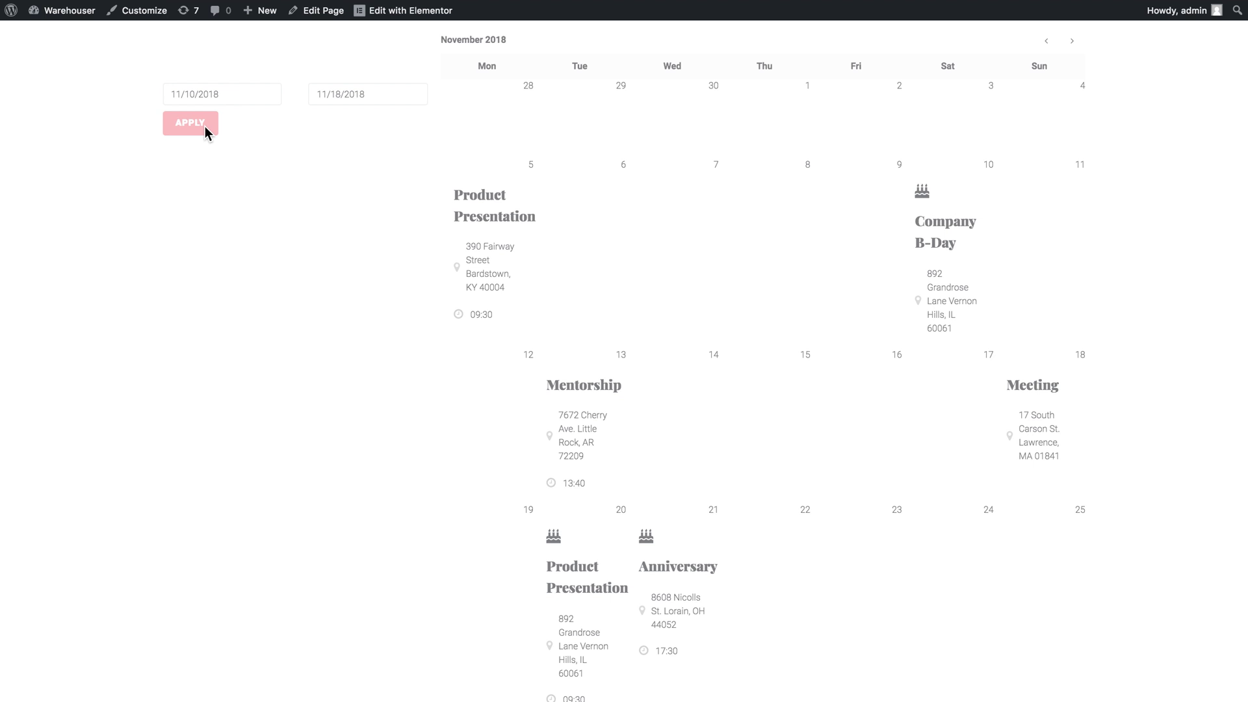